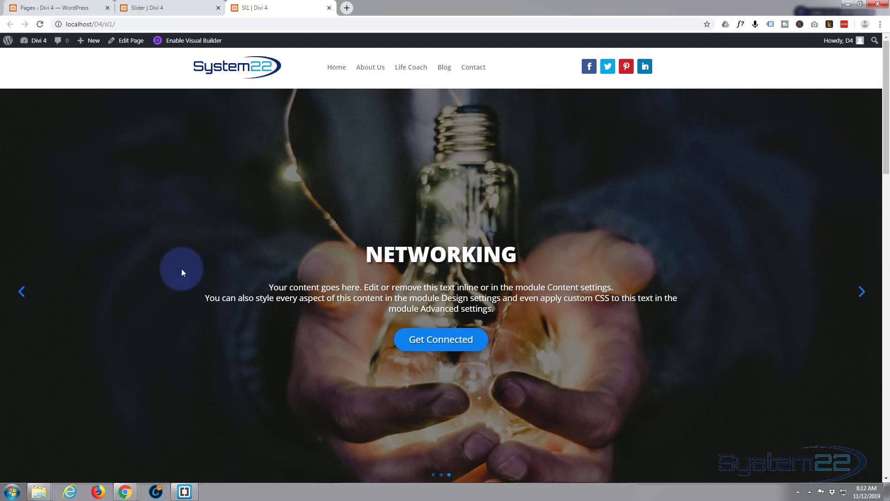
Step: On the Slider page, scroll to World Class Services and add a module to its empty right column
scroll(181, 269, down, 9)
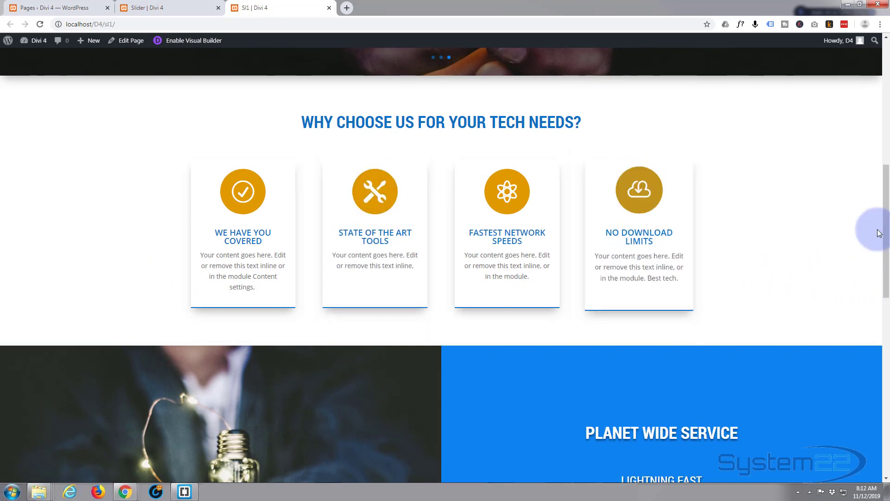
scroll(810, 234, down, 7)
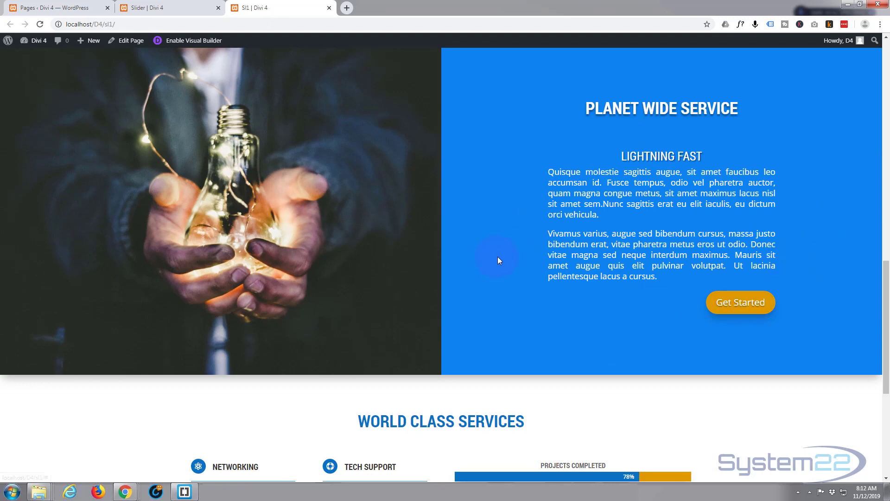
scroll(499, 258, down, 2)
scroll(501, 261, down, 2)
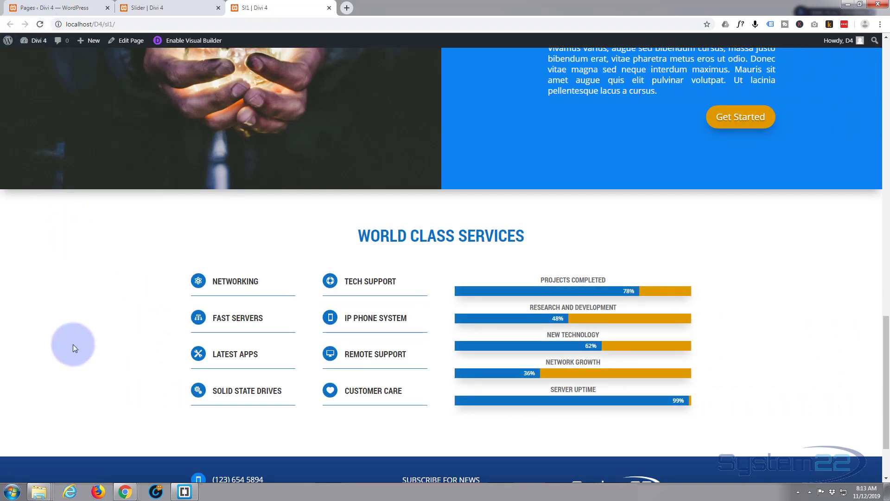
click(160, 9)
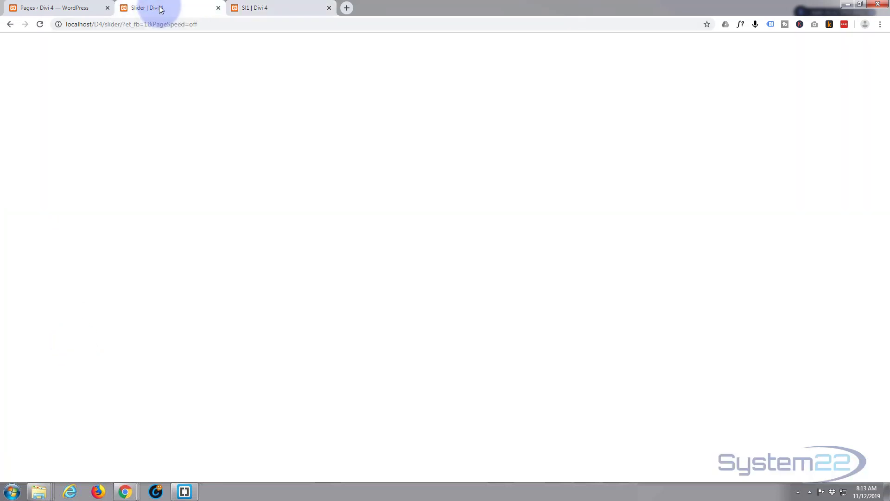
scroll(156, 284, down, 2)
scroll(155, 284, down, 10)
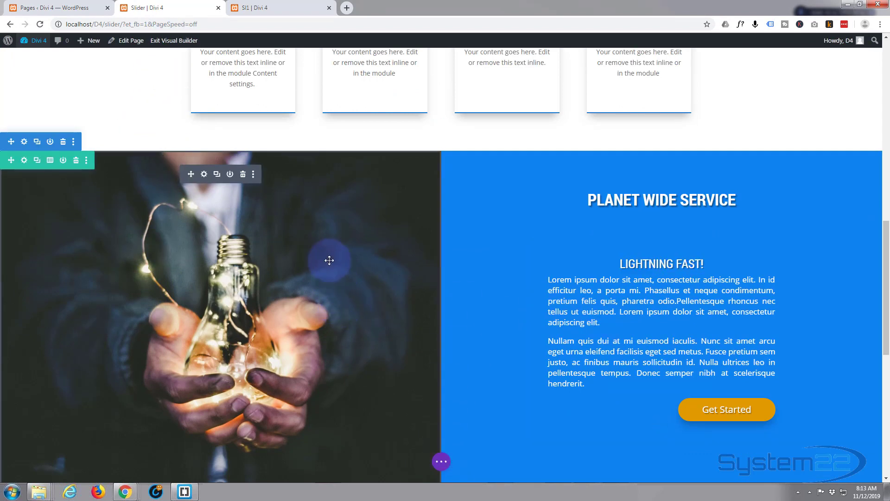
scroll(328, 256, down, 6)
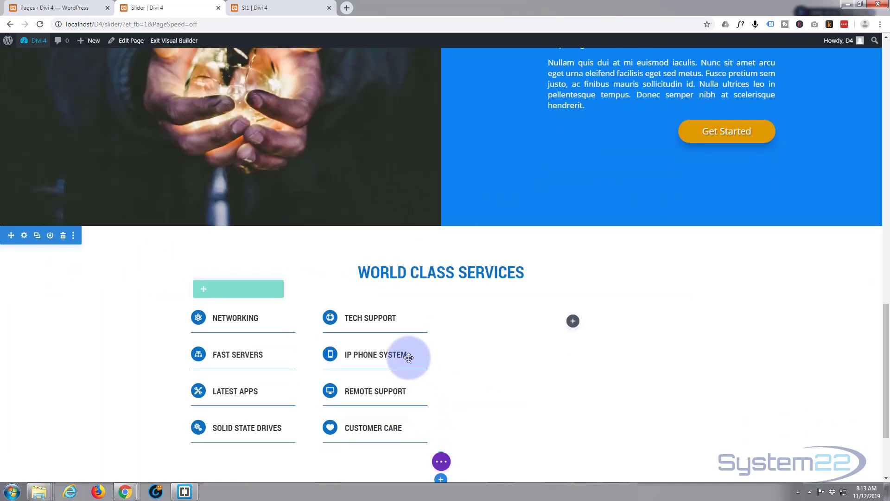
scroll(36, 288, down, 2)
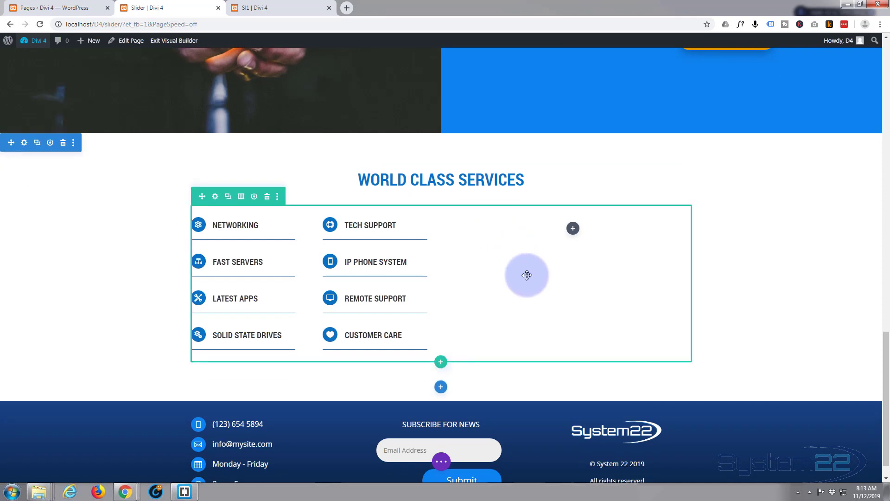
click(573, 229)
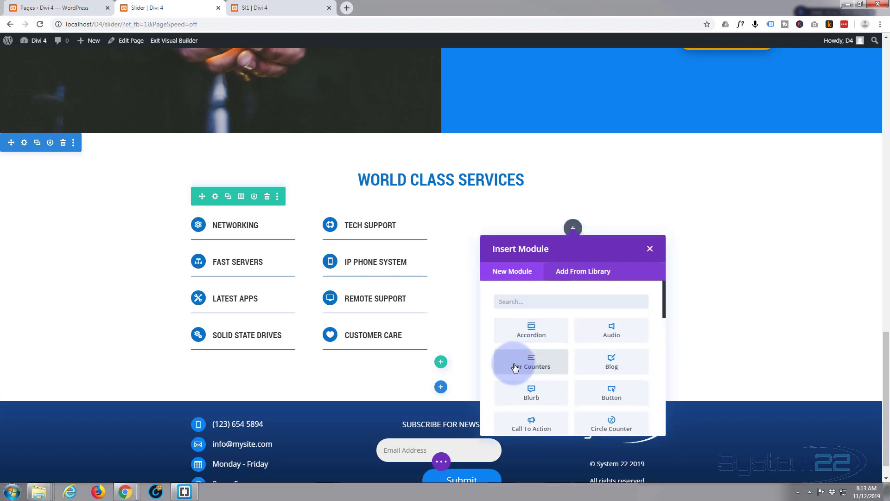
Step: Insert a Bar Counters module from the Insert Module grid into the empty column
scroll(538, 362, down, 5)
scroll(548, 359, down, 4)
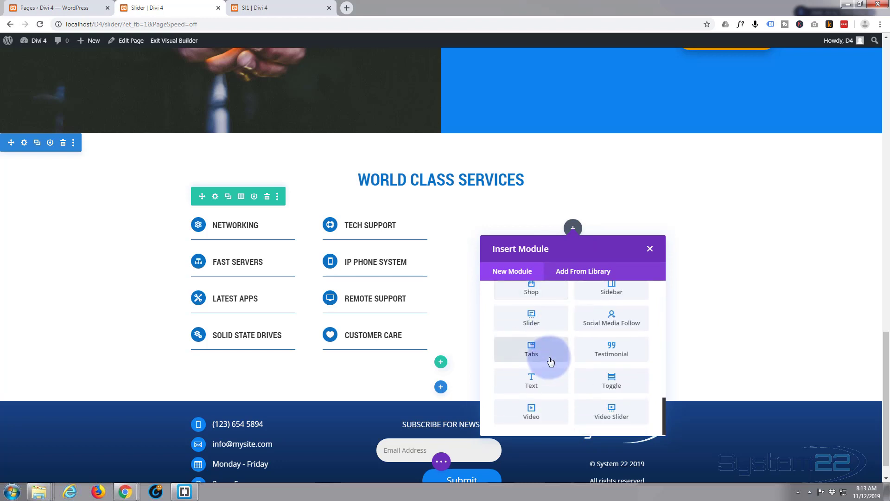
scroll(551, 361, up, 7)
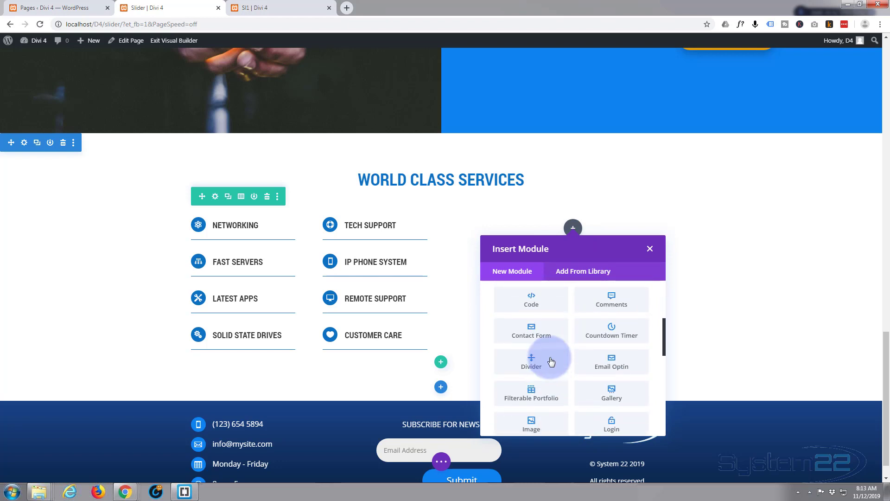
scroll(552, 361, up, 4)
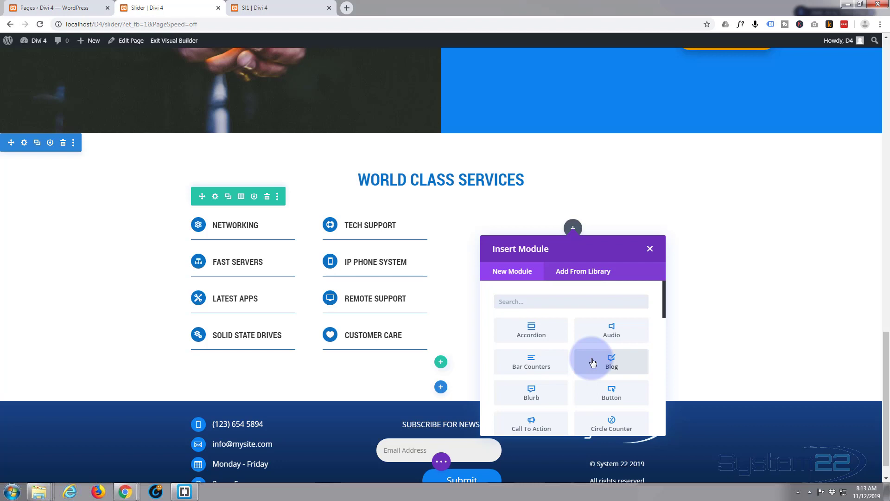
click(511, 366)
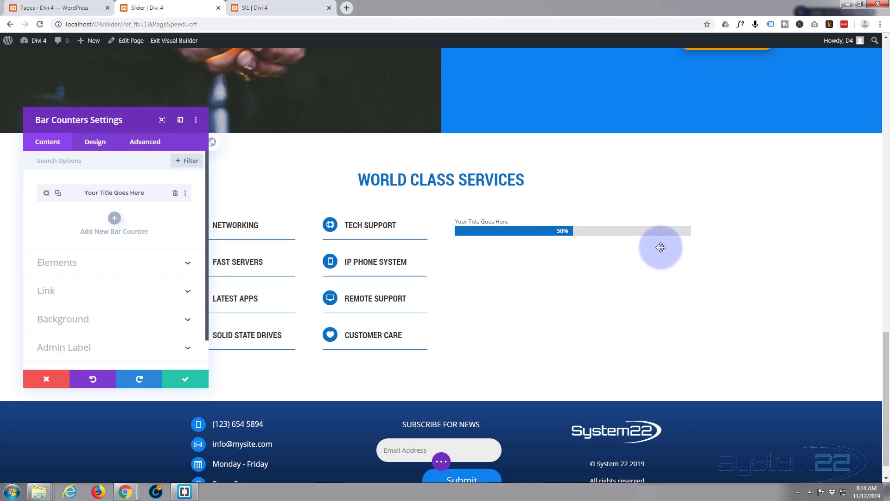
click(262, 8)
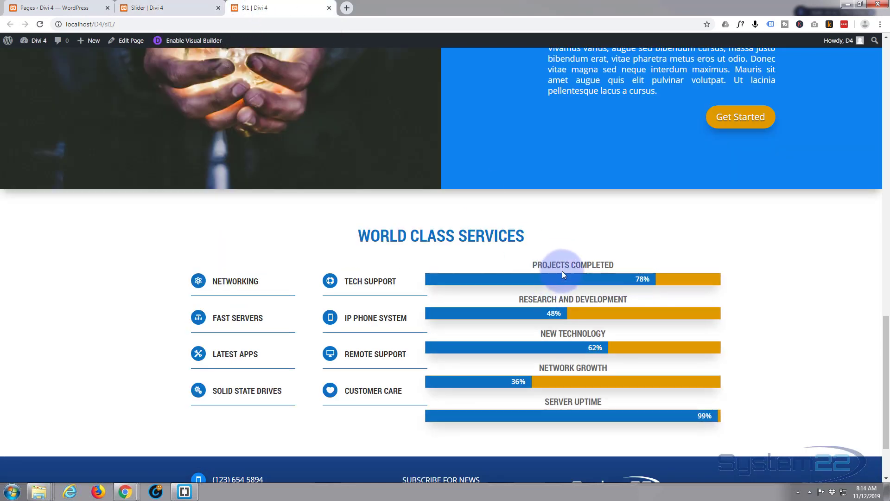
click(153, 10)
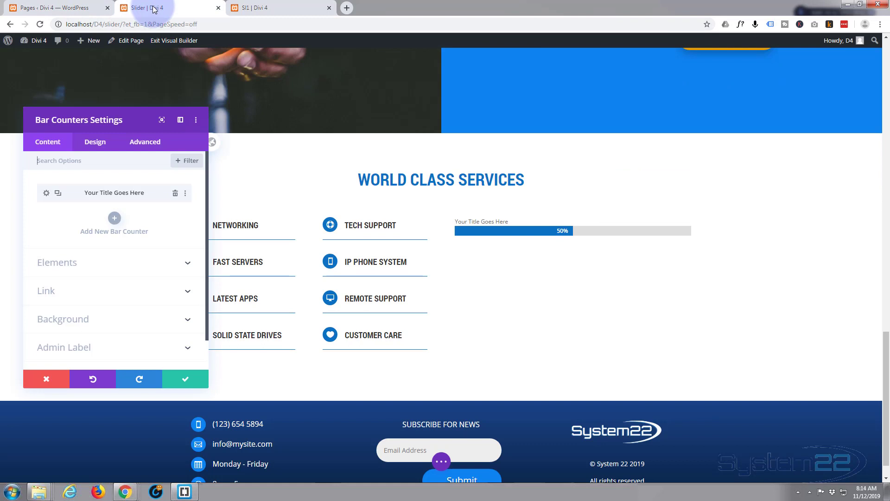
Step: Retitle the first bar 'Projects Completed' and set its percent to 78
click(47, 193)
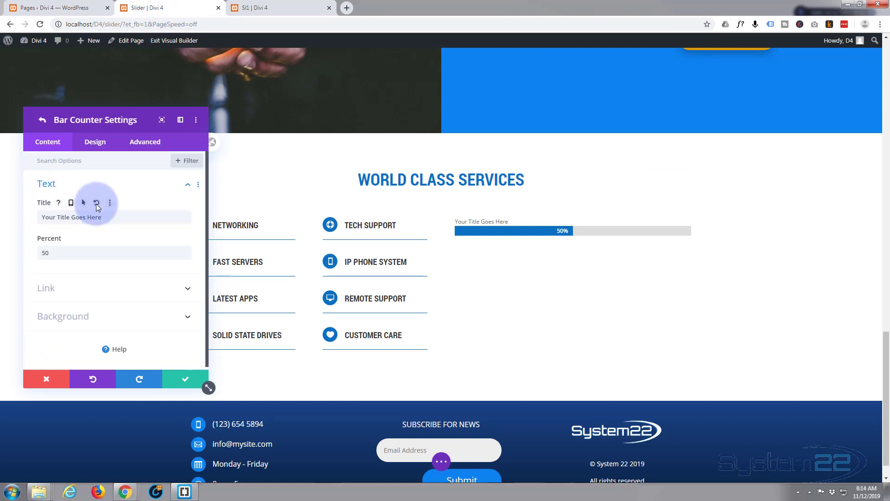
drag(102, 217, 28, 218)
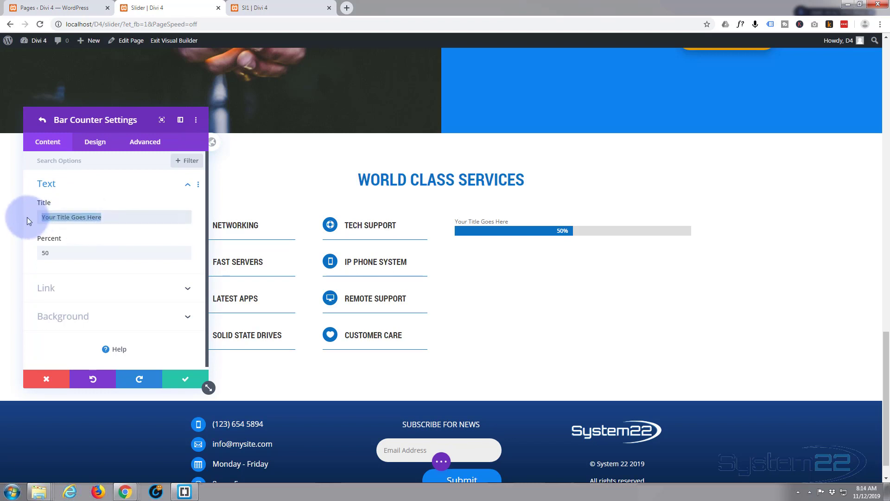
text(Projects Completed)
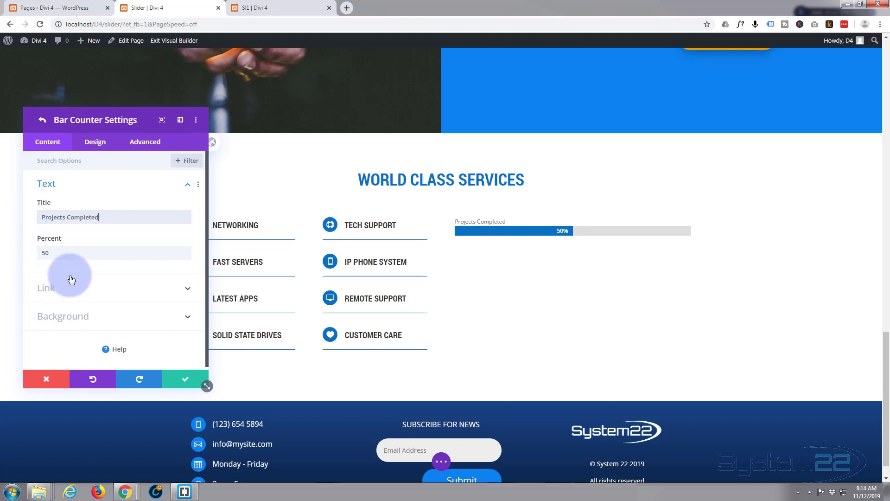
drag(54, 252, 34, 256)
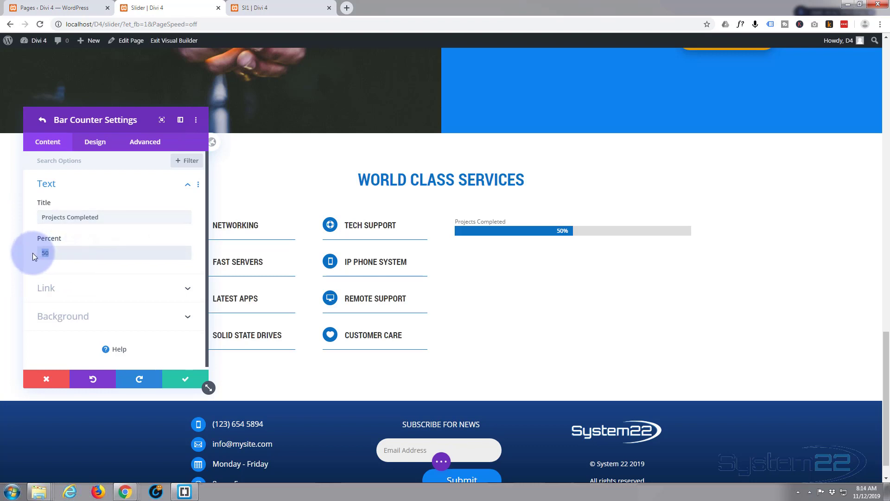
text(78)
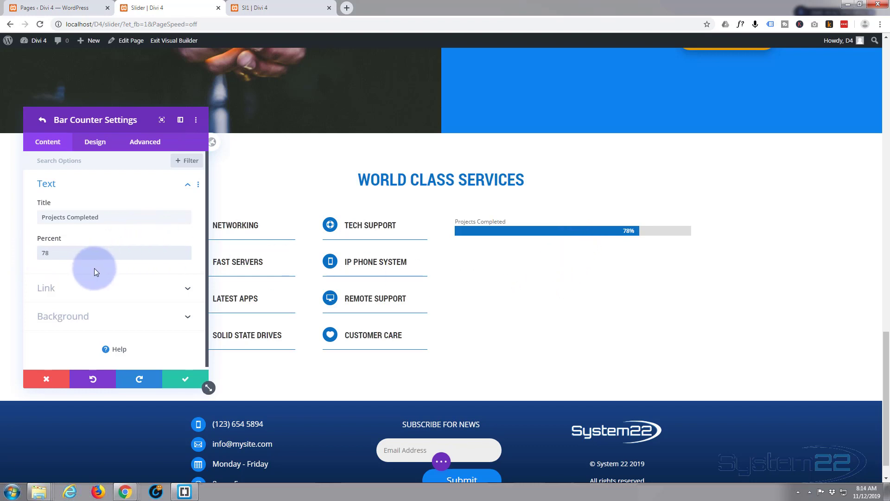
click(86, 289)
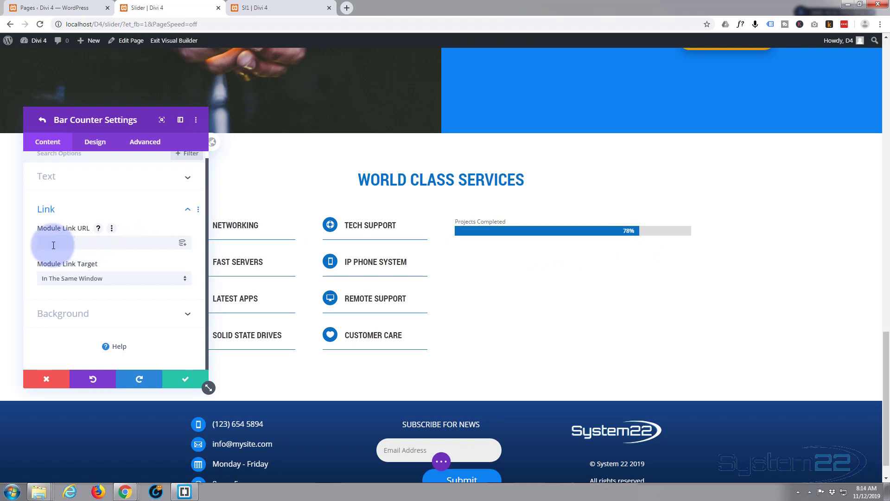
Step: Set the bar background colour to blue in the Design tab's Bar settings
scroll(49, 310, up, 1)
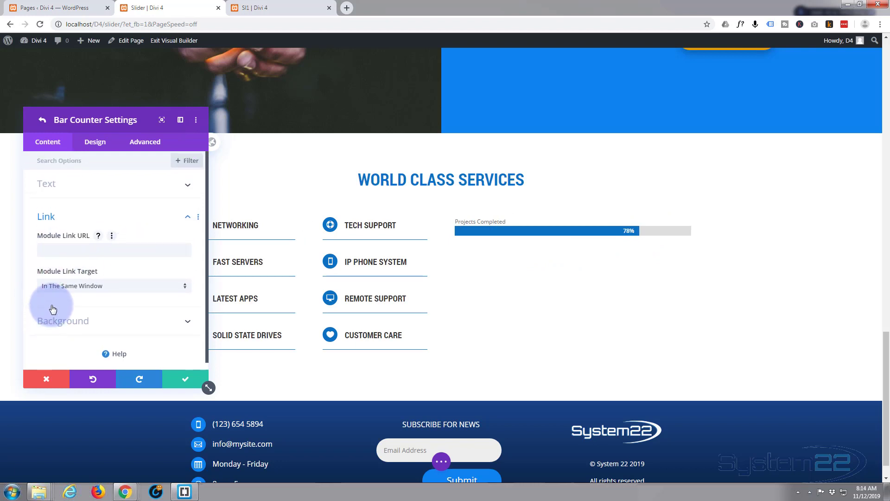
click(94, 143)
click(80, 276)
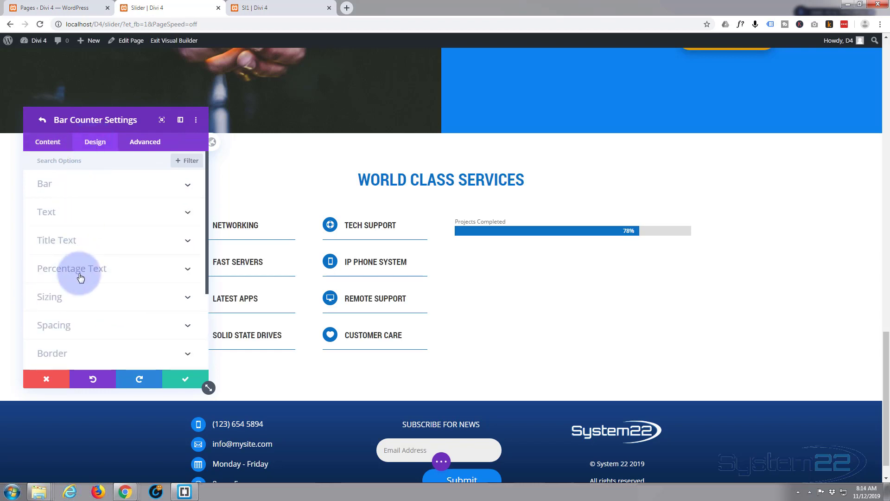
click(109, 188)
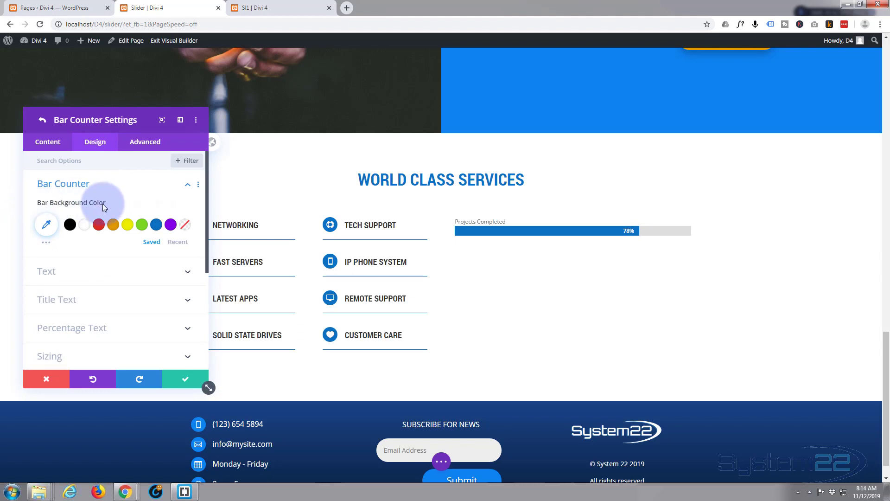
click(99, 225)
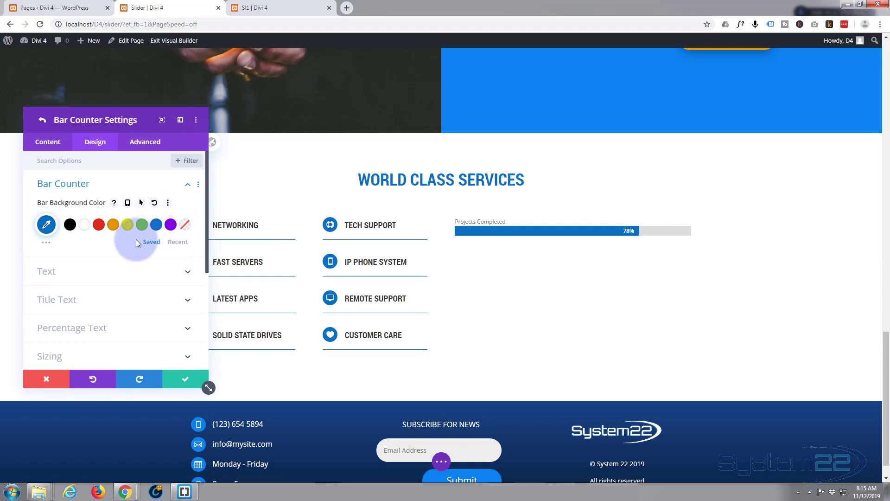
scroll(136, 239, down, 1)
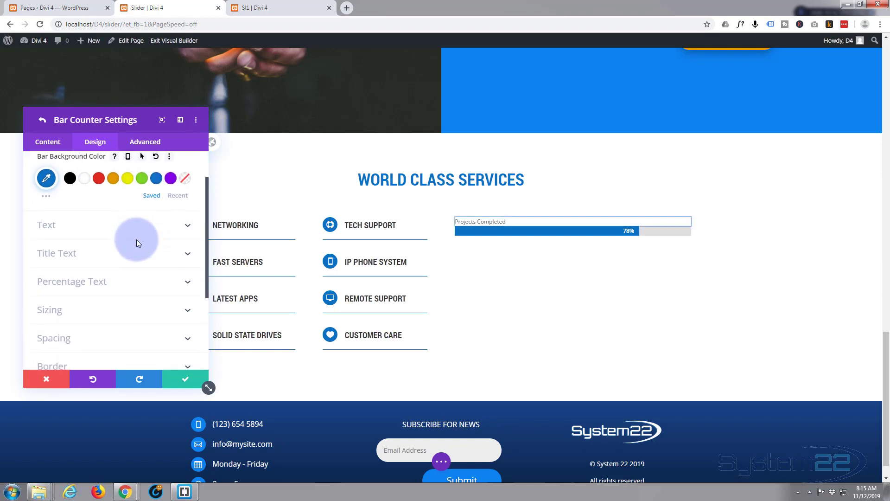
Step: Set the bar title font to Roboto Condensed
click(90, 253)
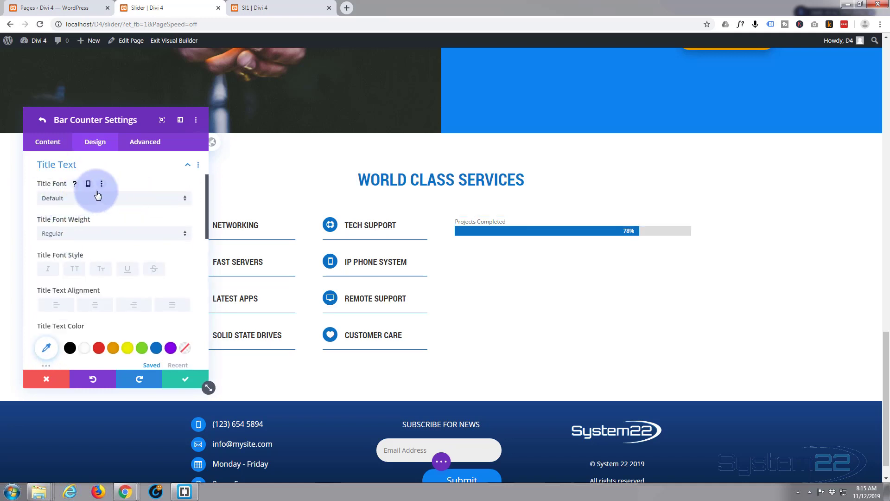
click(116, 199)
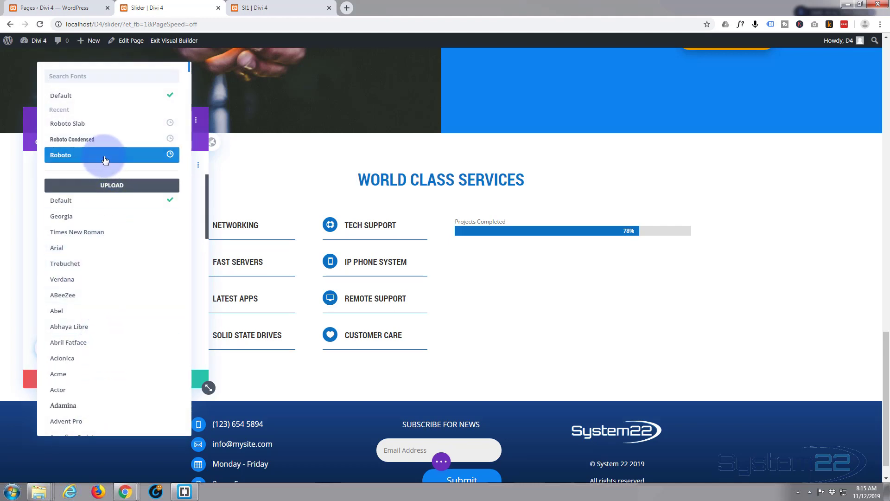
click(80, 140)
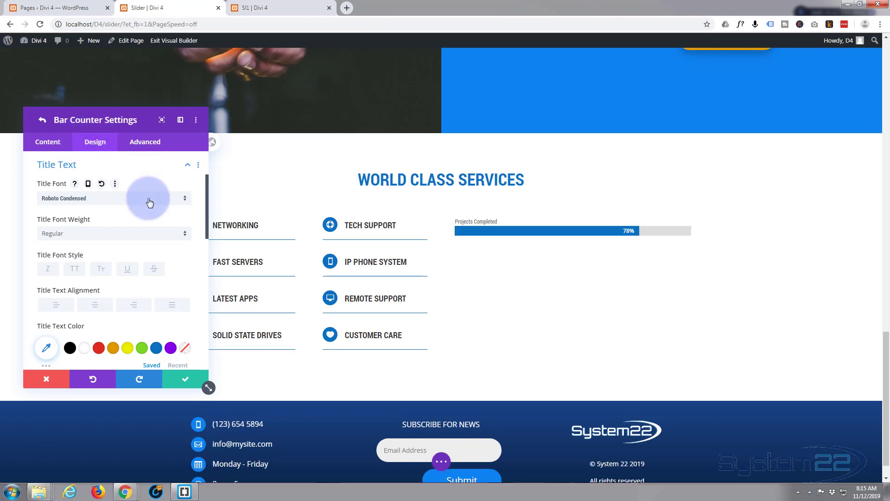
Step: After checking the SI1 reference page, give the title Bold weight, uppercase TT style and centre alignment
click(288, 7)
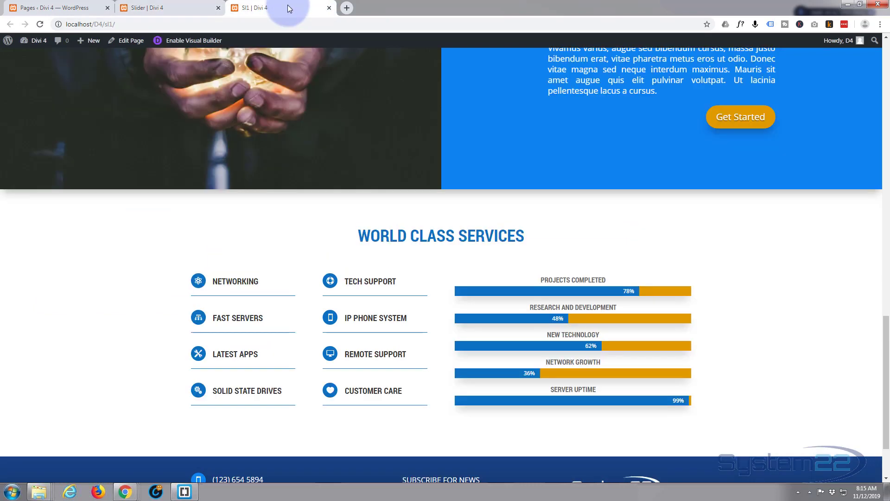
click(194, 10)
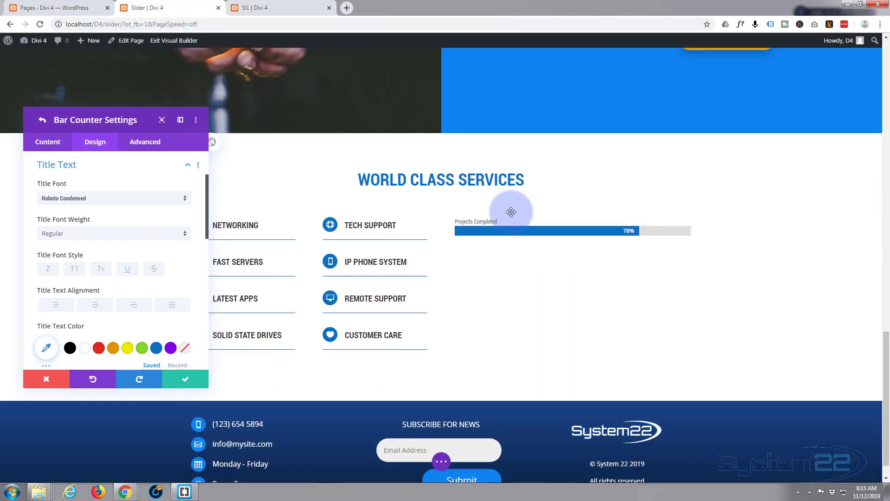
click(115, 232)
click(82, 275)
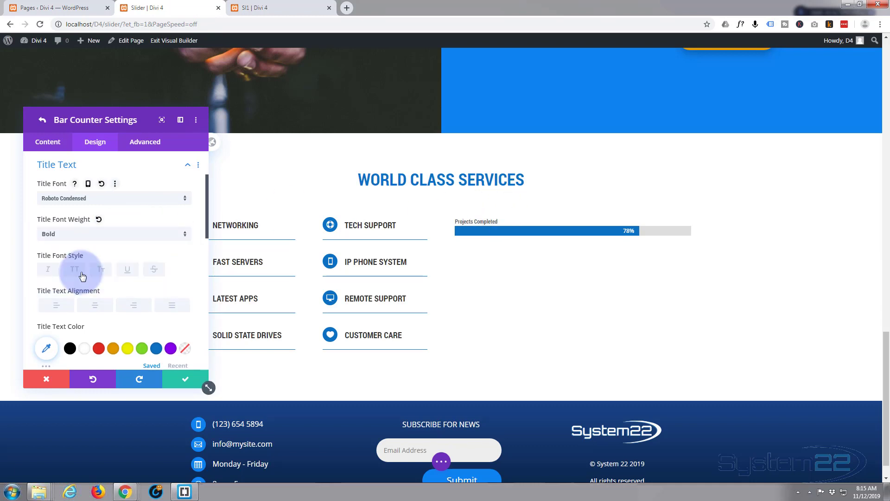
click(75, 269)
click(98, 304)
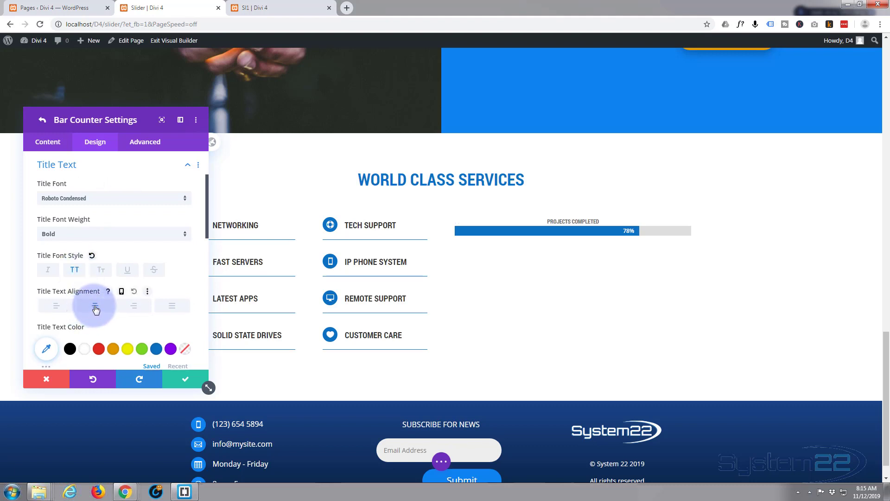
Step: Raise the title text size to 16px and set its line height to 2em
scroll(98, 301, down, 2)
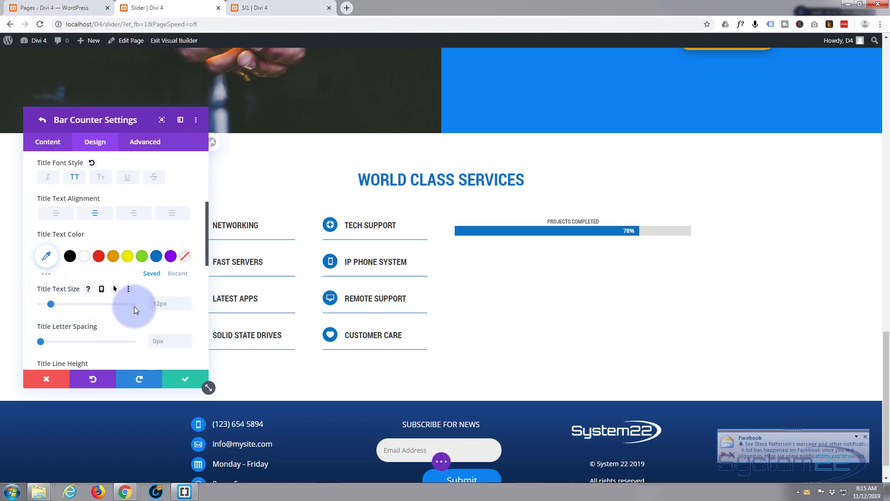
click(188, 301)
click(187, 301)
click(187, 301)
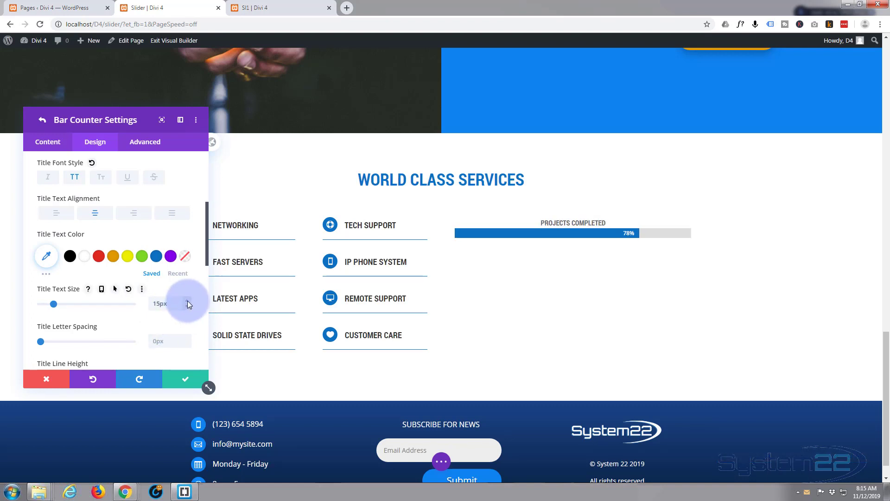
click(187, 301)
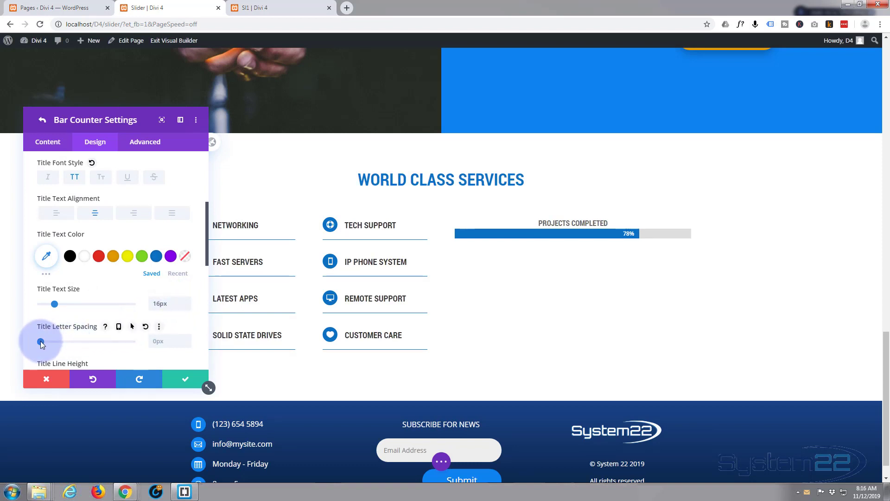
drag(41, 341, 41, 342)
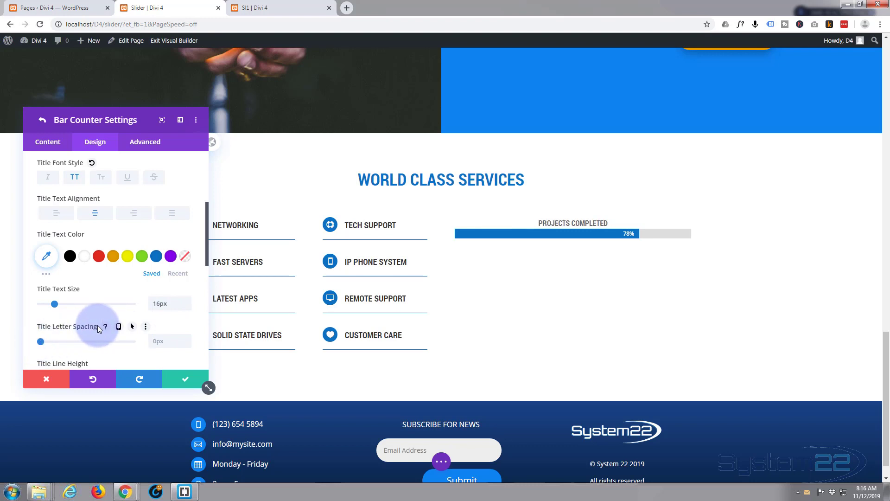
scroll(97, 327, down, 1)
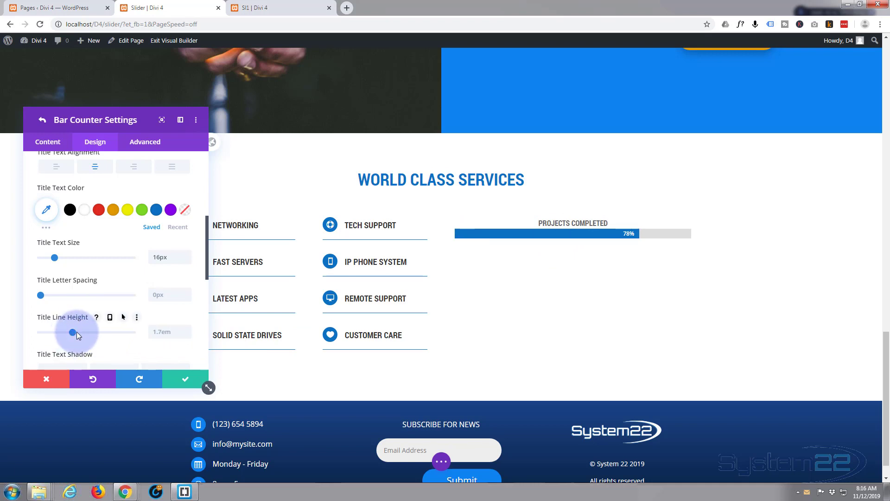
mouse_move(79, 332)
mouse_down()
mouse_move(125, 338)
mouse_move(93, 338)
mouse_up()
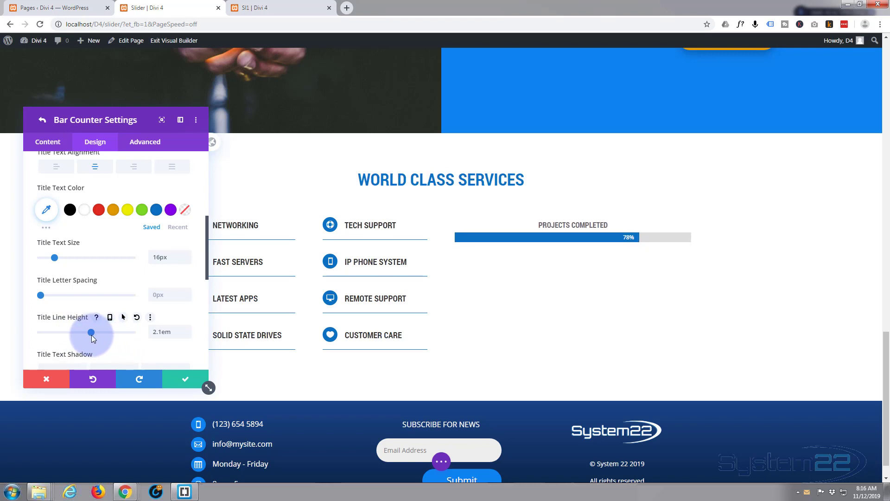
drag(91, 337, 88, 337)
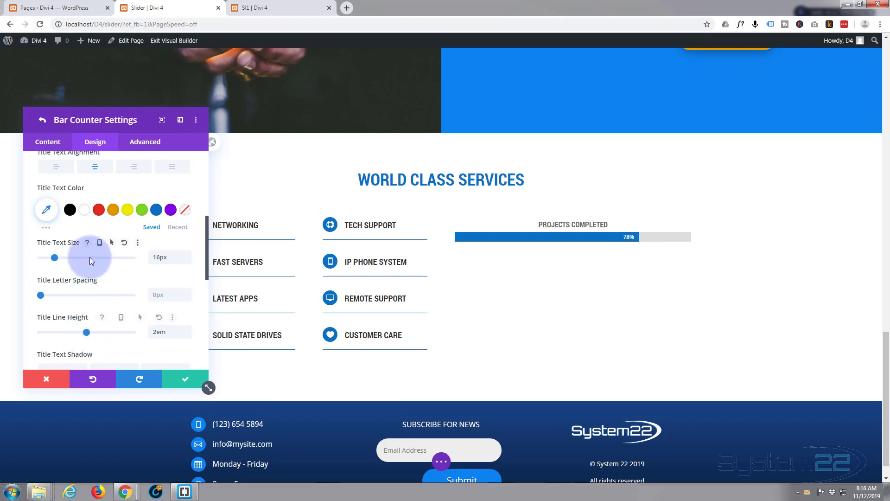
Step: Try title text shadow presets, then go back to no shadow
scroll(90, 257, down, 2)
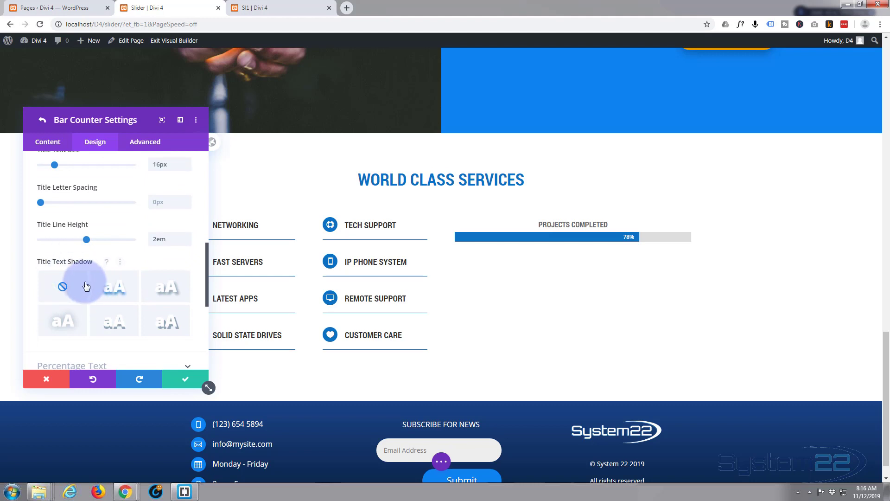
click(119, 290)
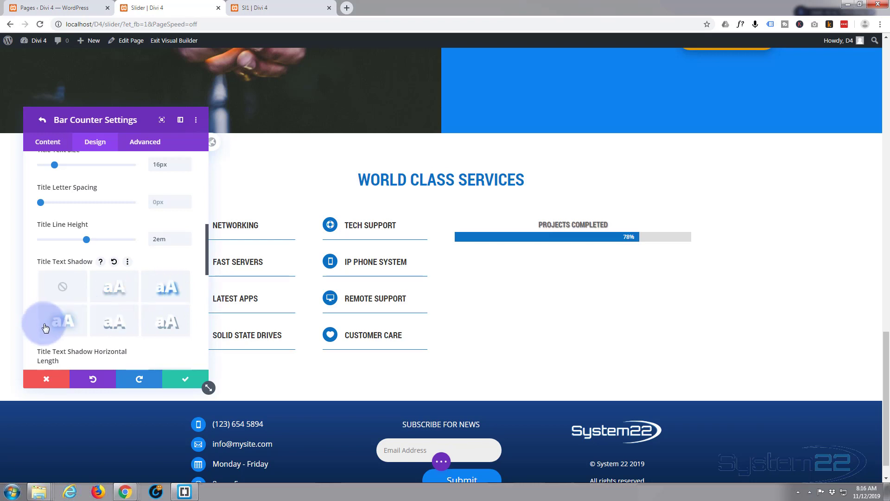
click(63, 324)
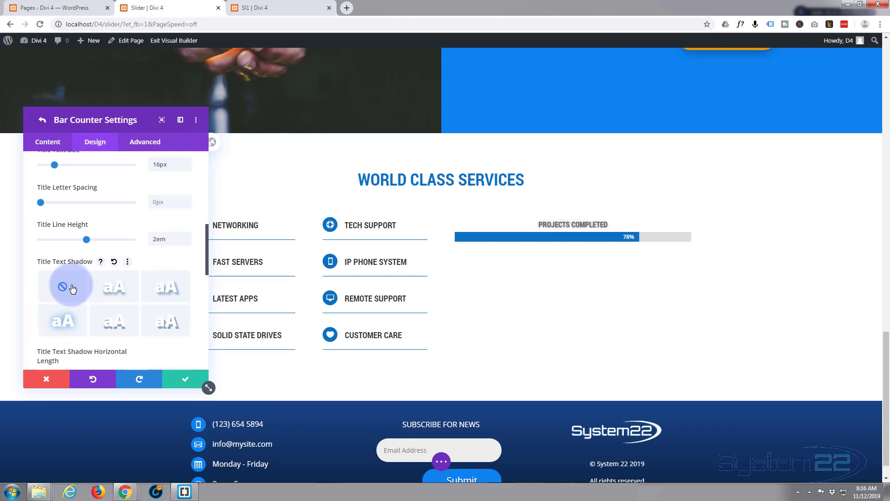
click(65, 286)
scroll(66, 284, down, 2)
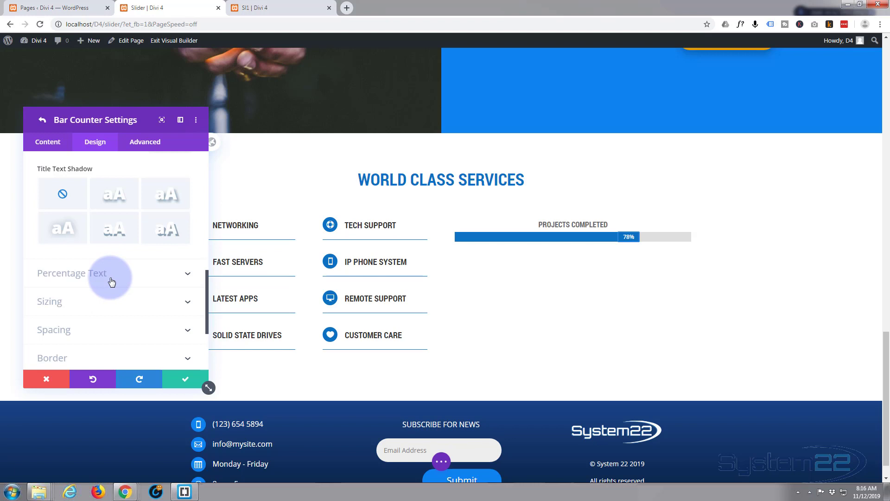
Step: Apply the bottom box shadow preset to the bar after briefly trying a diagonal one
scroll(111, 281, down, 2)
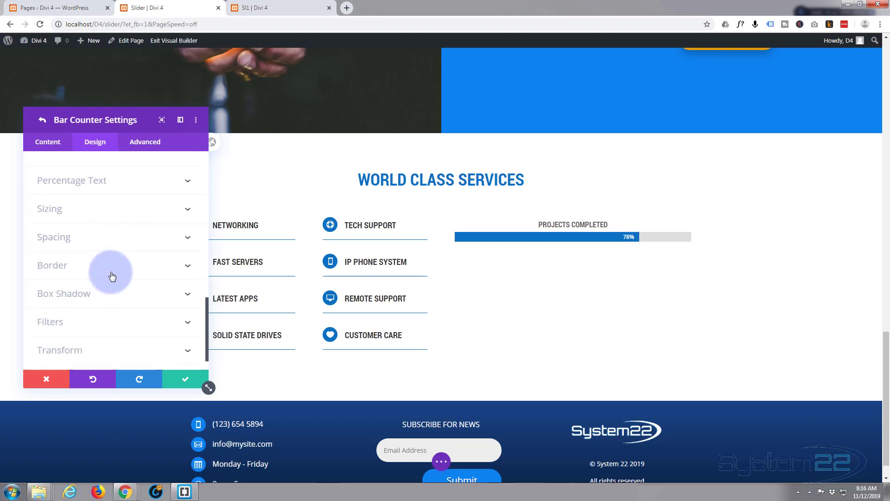
click(120, 301)
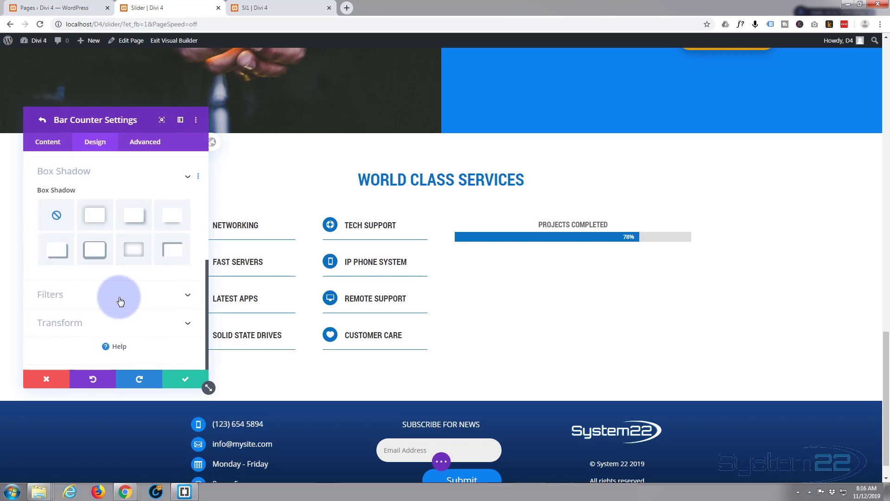
click(172, 221)
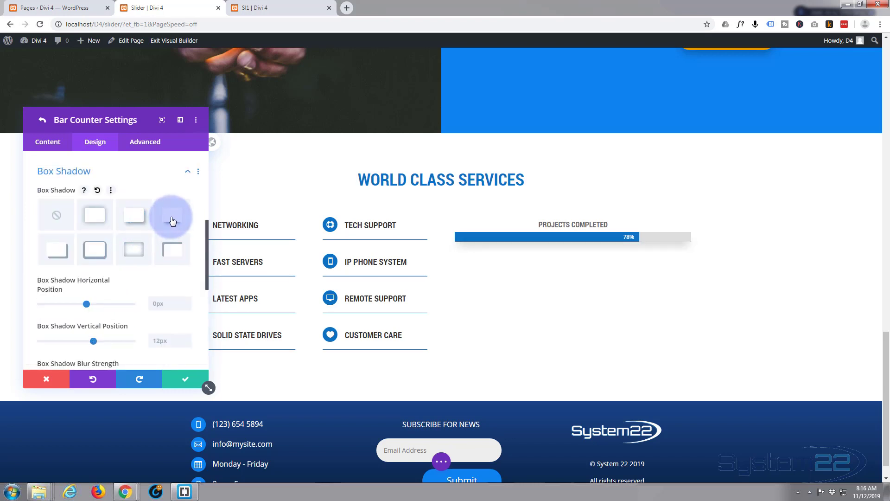
click(133, 219)
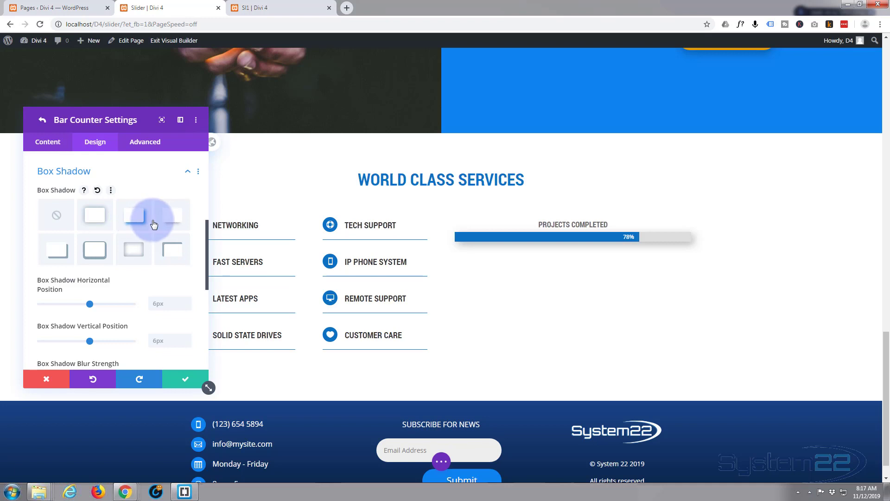
click(170, 219)
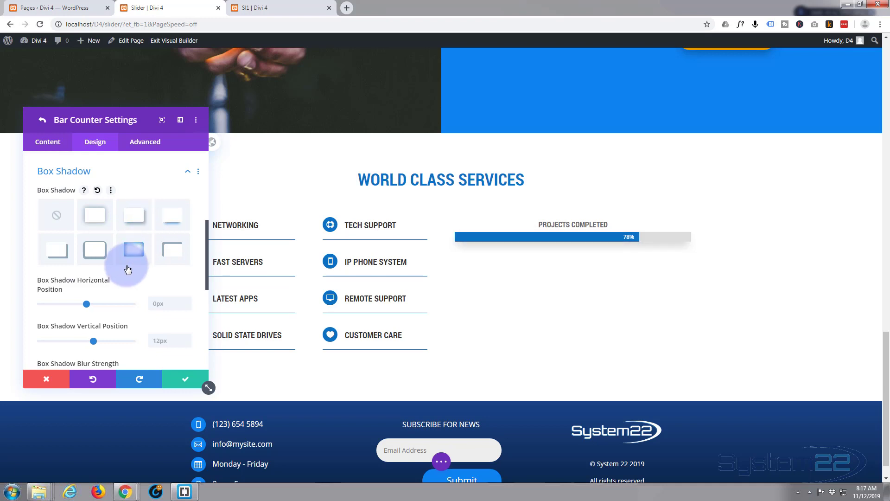
scroll(129, 262, down, 2)
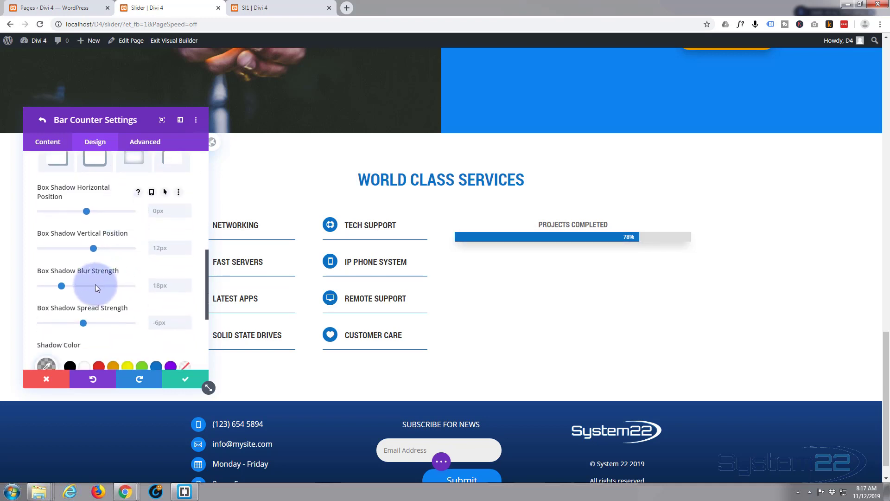
scroll(88, 288, down, 1)
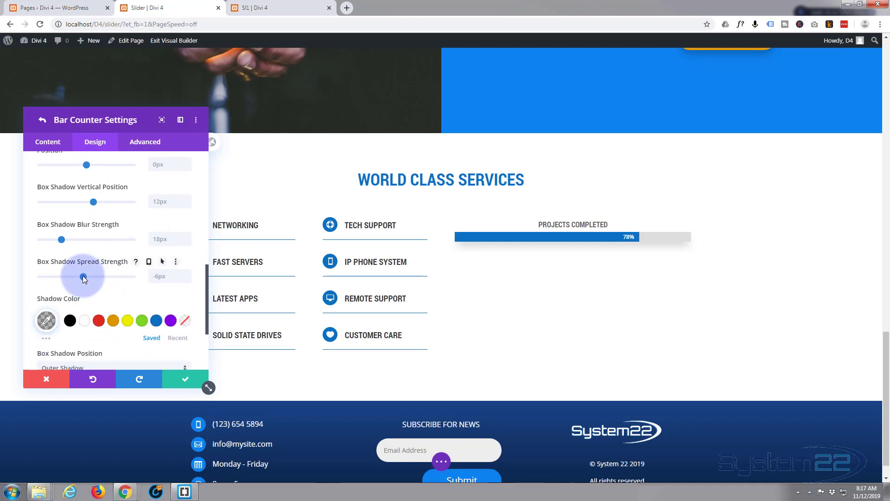
Step: Set the box shadow spread to -9px and blur strength to 12px
drag(84, 277, 81, 277)
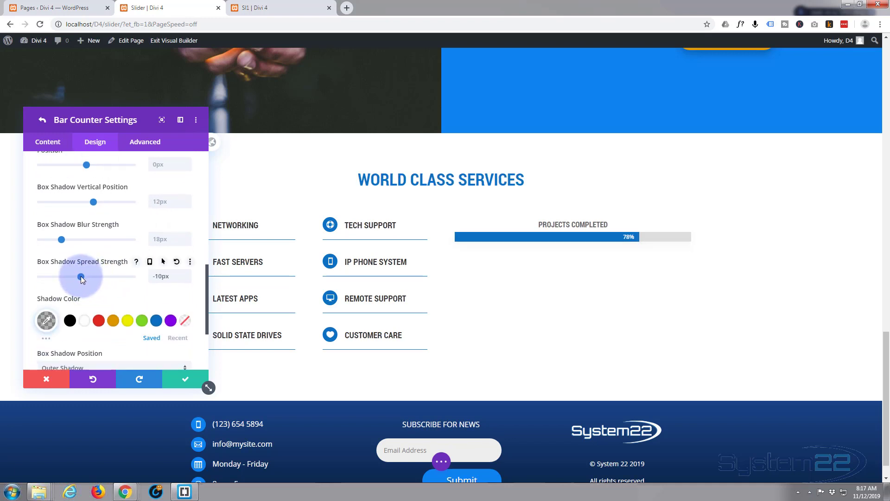
click(186, 277)
key(Up)
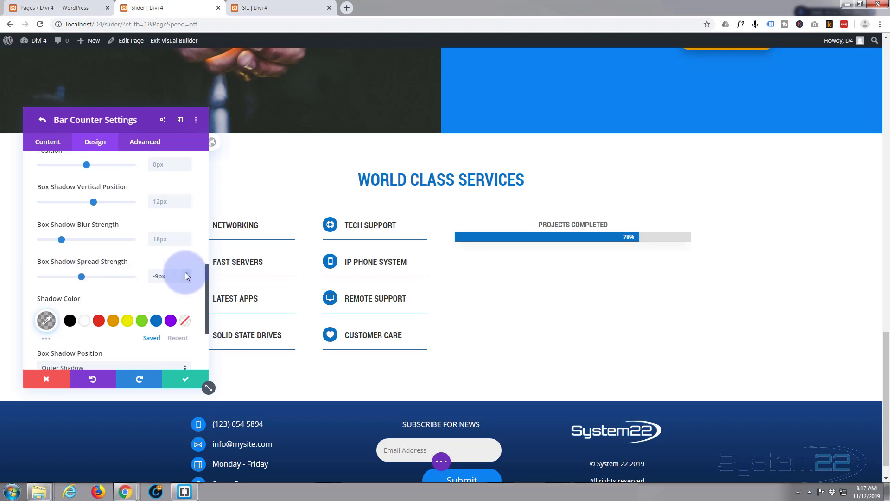
click(185, 241)
click(185, 241)
click(185, 241)
click(185, 241)
click(186, 241)
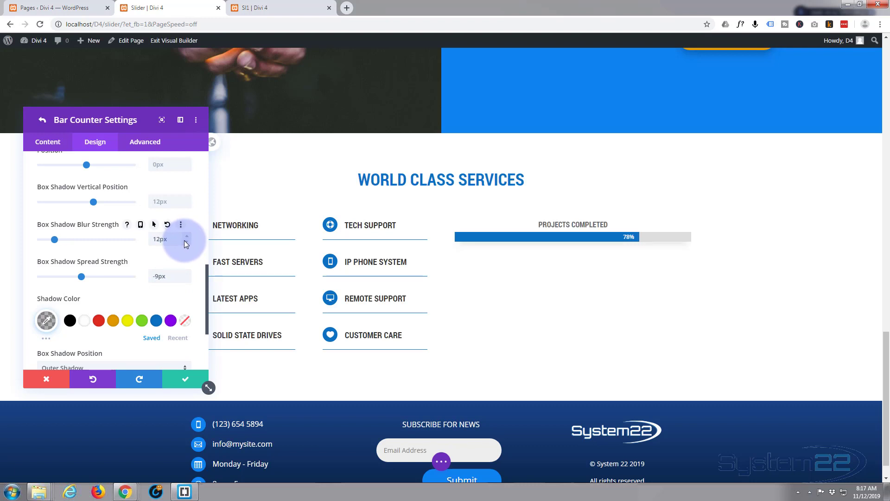
scroll(113, 279, down, 1)
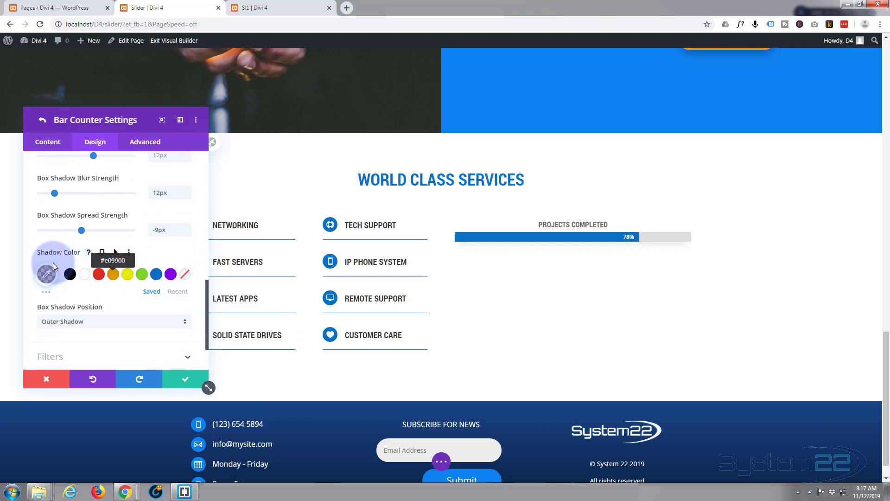
scroll(54, 268, down, 2)
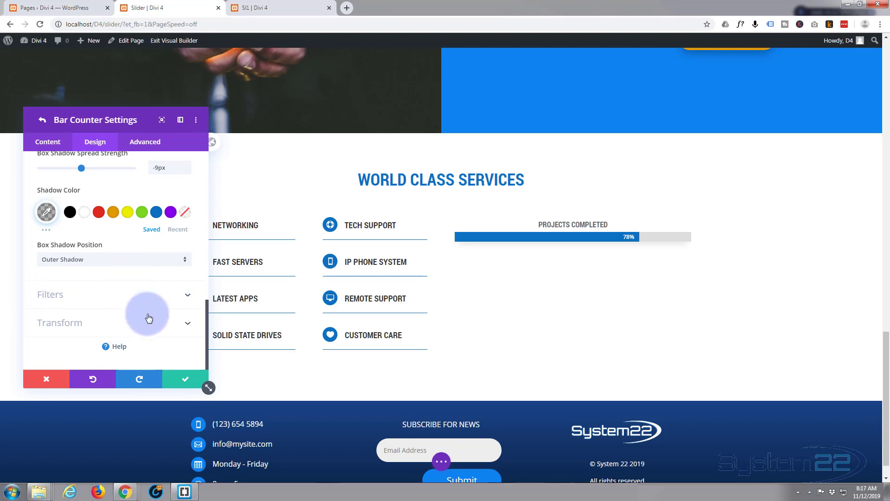
Step: Save the bar settings and toggle Show Percentage off and back on, keeping the 78% label
click(175, 381)
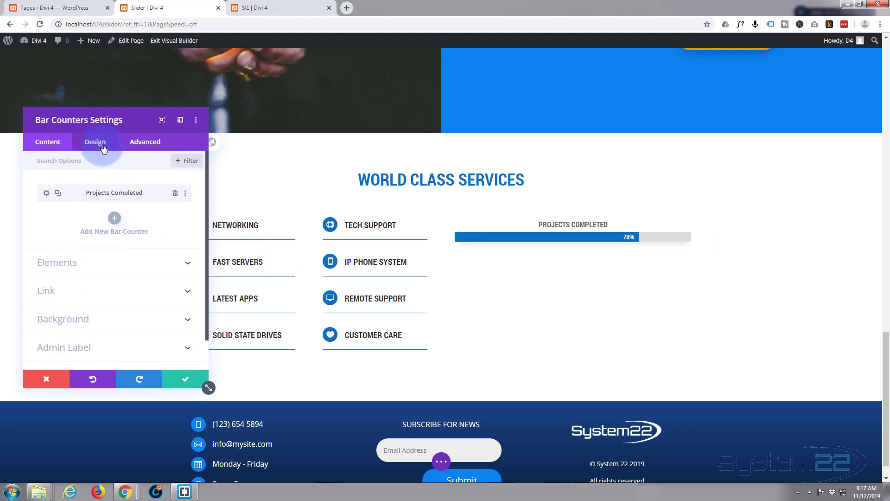
click(57, 145)
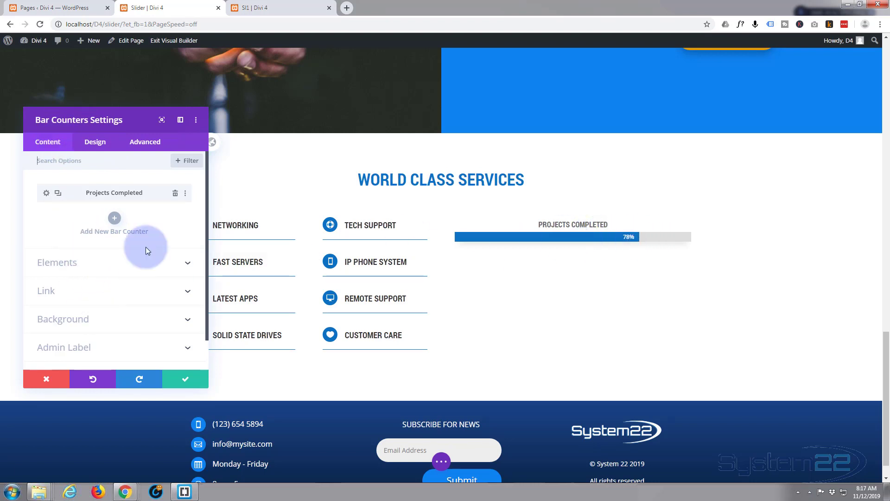
click(104, 263)
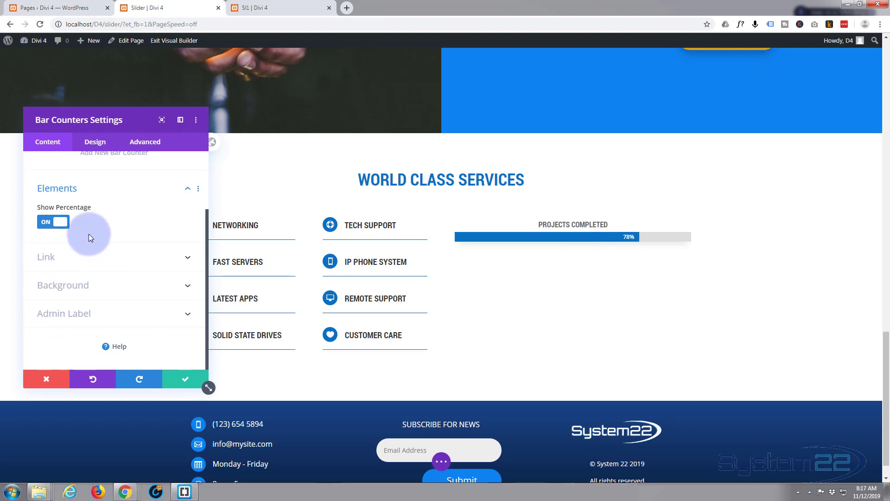
click(50, 223)
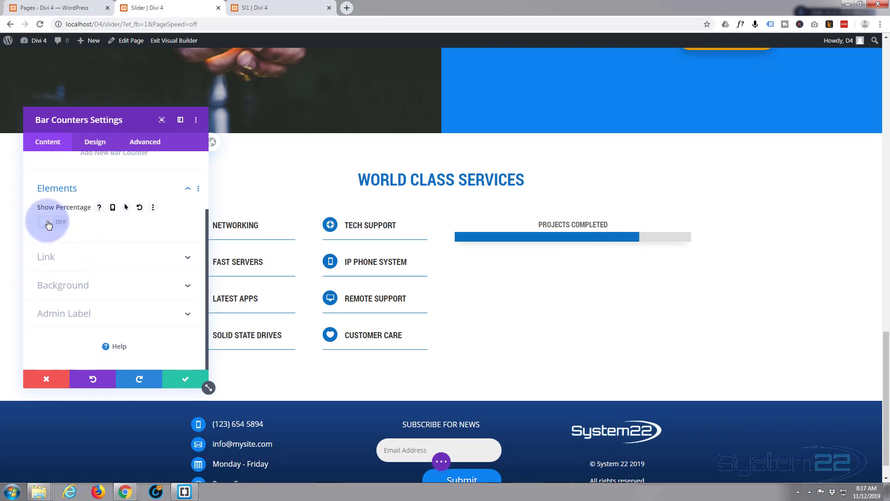
click(48, 222)
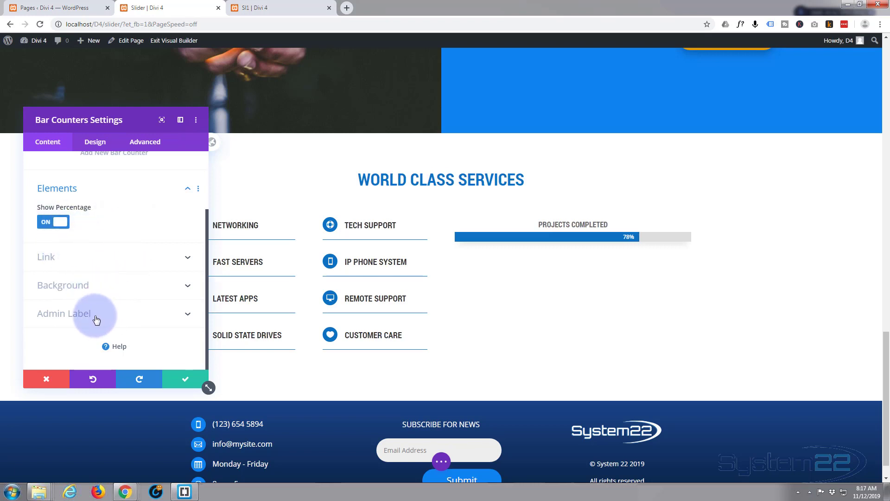
click(95, 142)
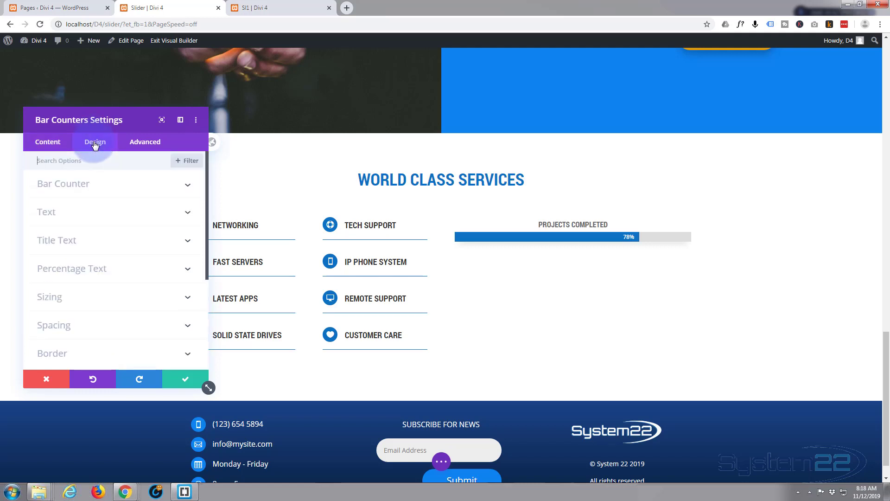
click(121, 185)
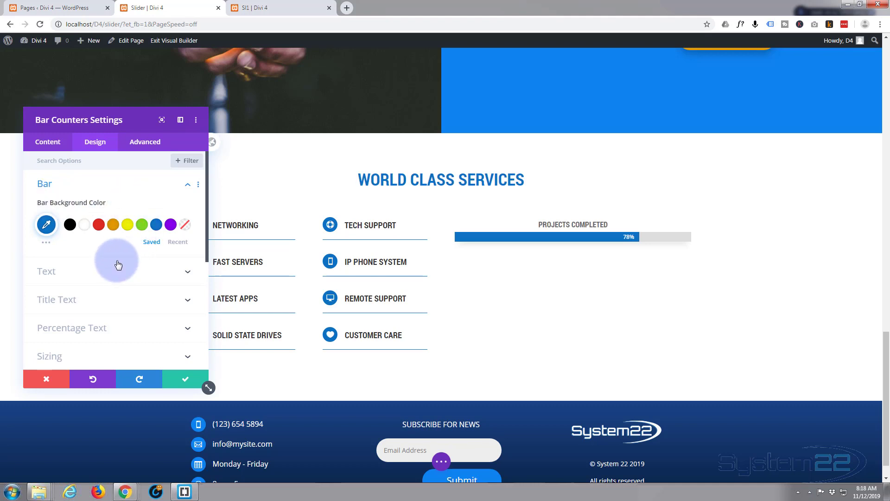
scroll(118, 264, down, 1)
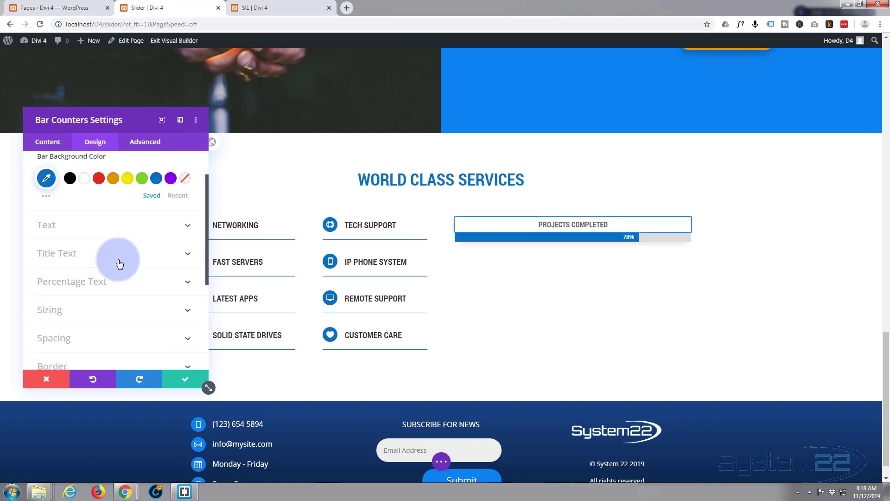
scroll(119, 263, down, 1)
scroll(120, 264, down, 1)
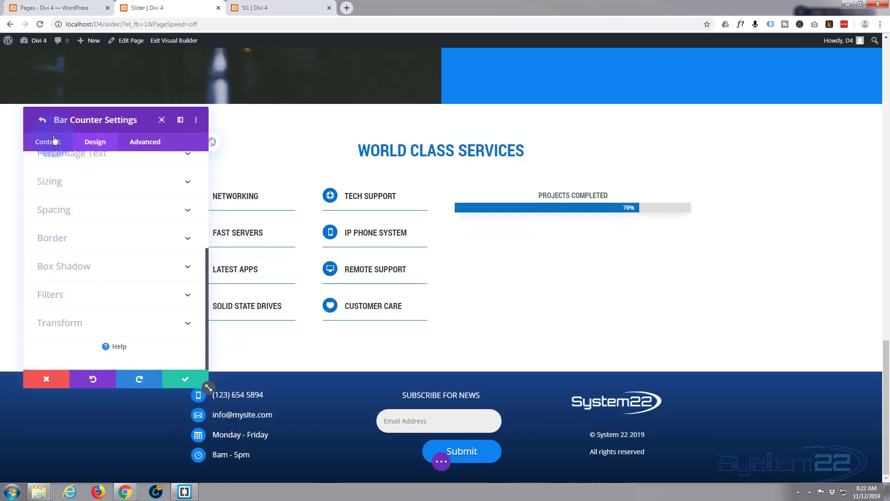
Step: Set the module background colour to orange #e09900 on the Content tab
click(55, 139)
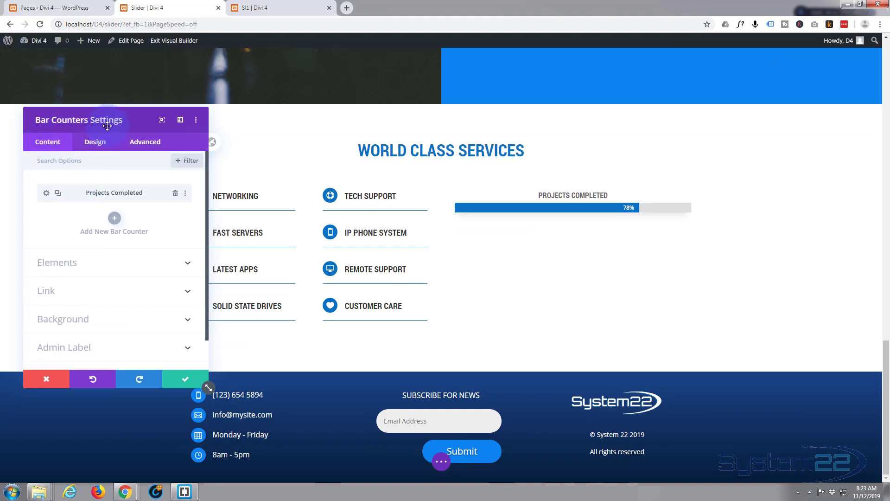
scroll(74, 274, down, 1)
click(99, 285)
click(101, 291)
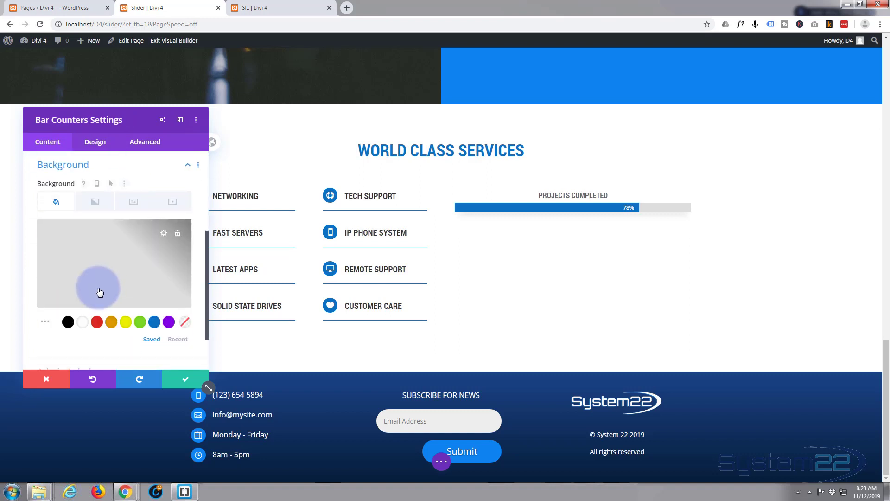
click(112, 322)
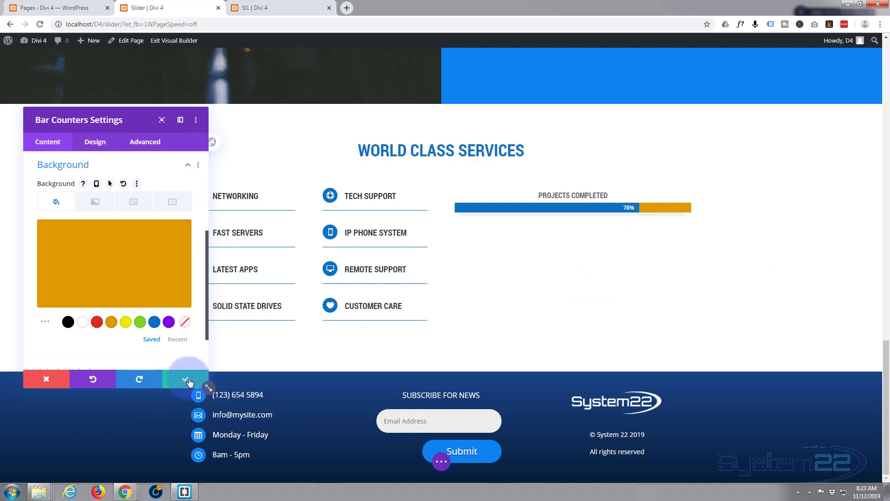
scroll(83, 225, up, 2)
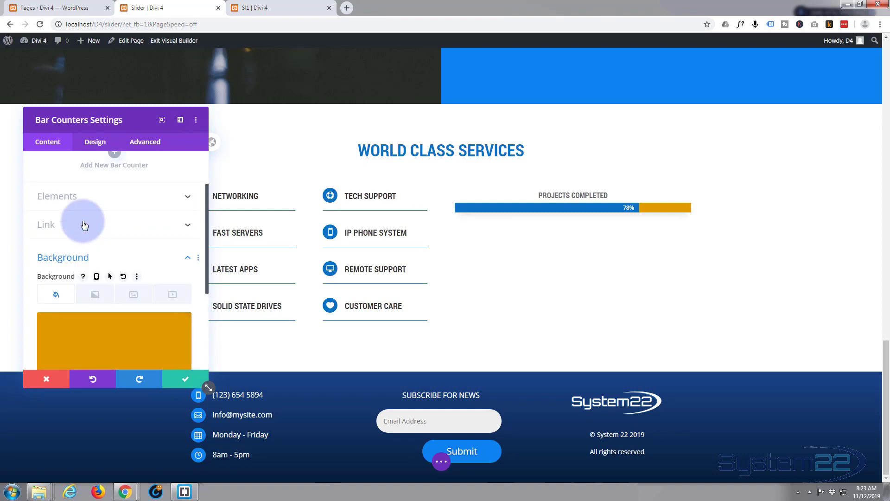
Step: Duplicate the Projects Completed bar and compare with the five-bar reference page
scroll(84, 225, up, 2)
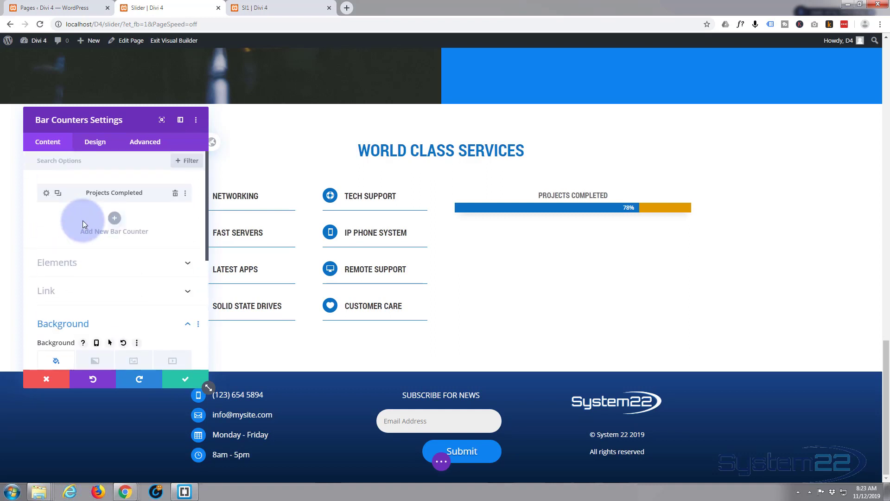
click(57, 195)
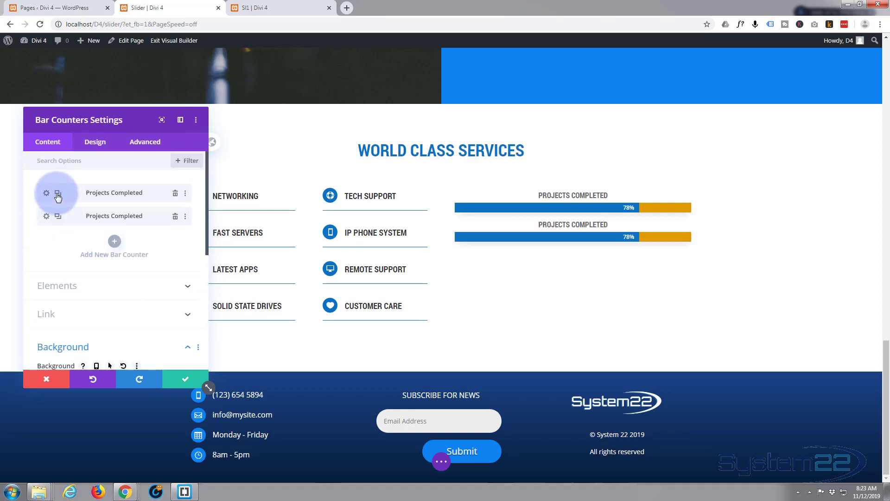
click(281, 9)
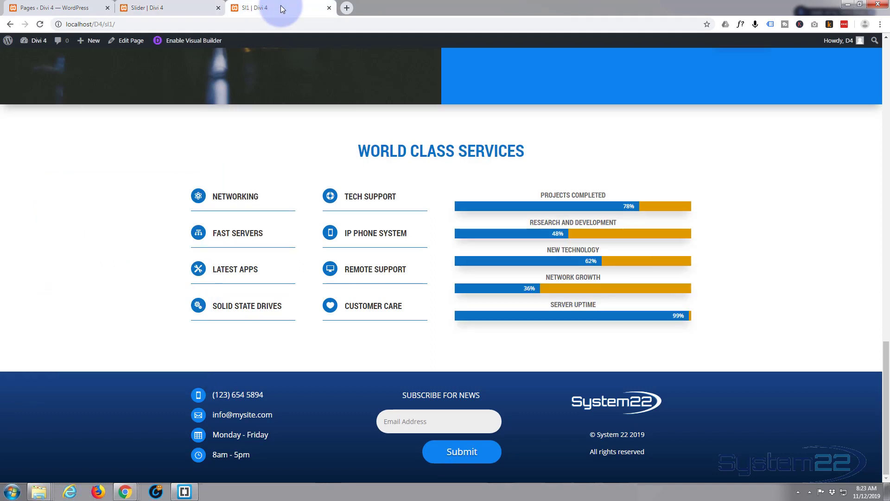
click(179, 8)
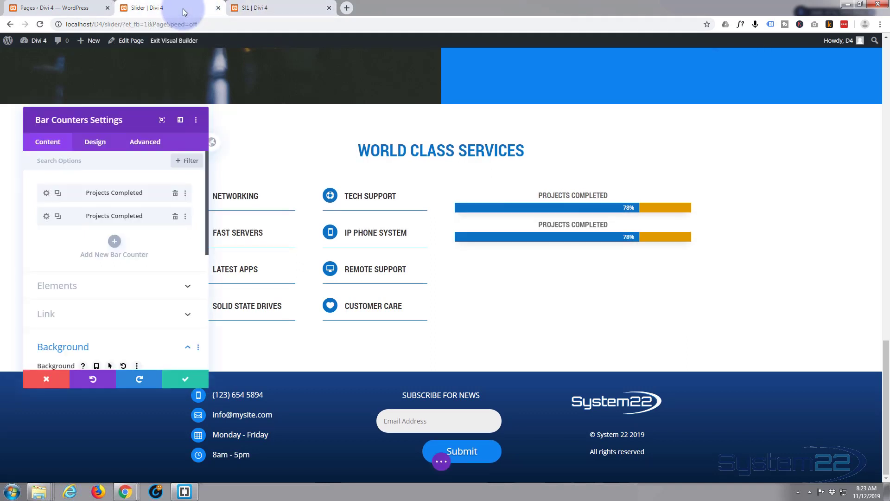
Step: Retitle the duplicated bar 'Research And development', set it to 48%, and save
click(47, 218)
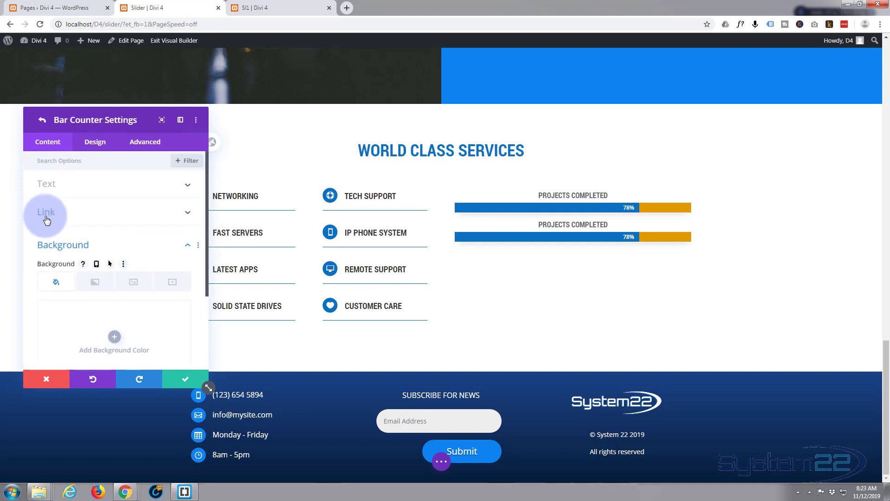
click(76, 183)
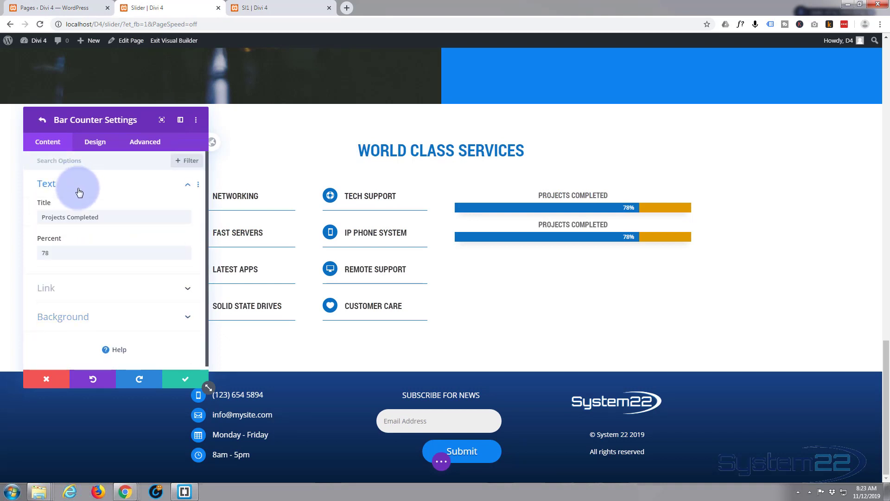
drag(99, 218, 28, 219)
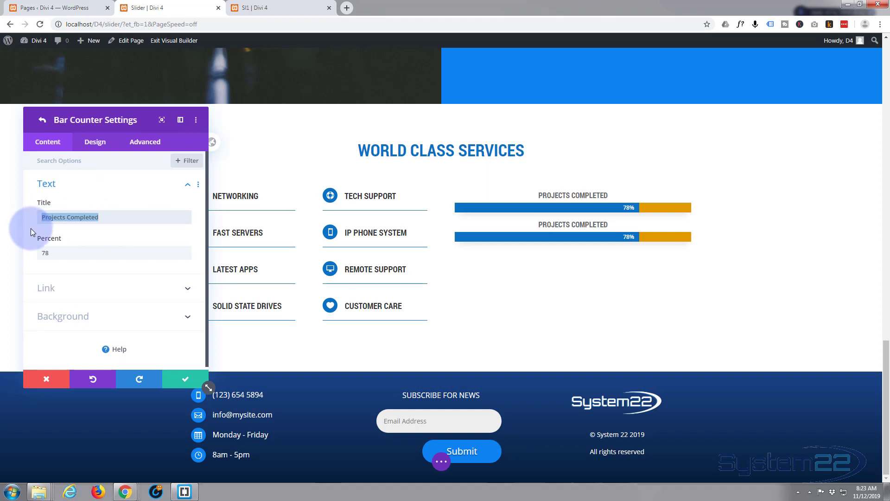
text(Res)
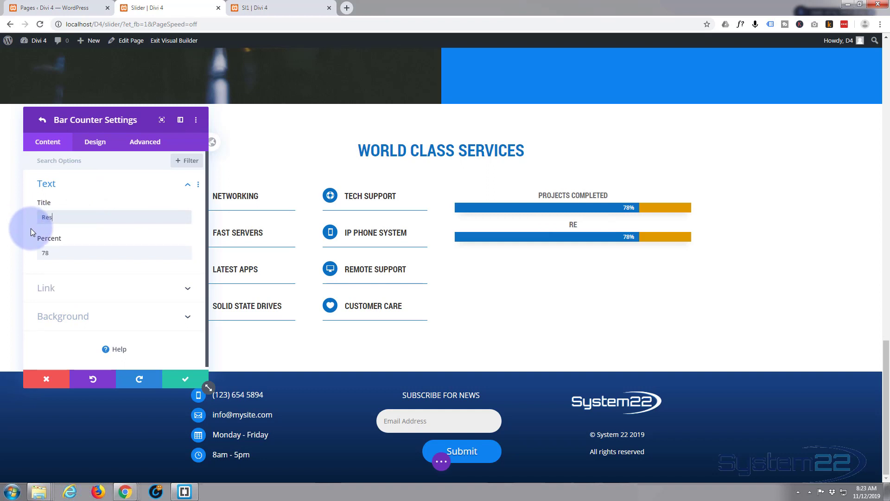
text(earch And deve)
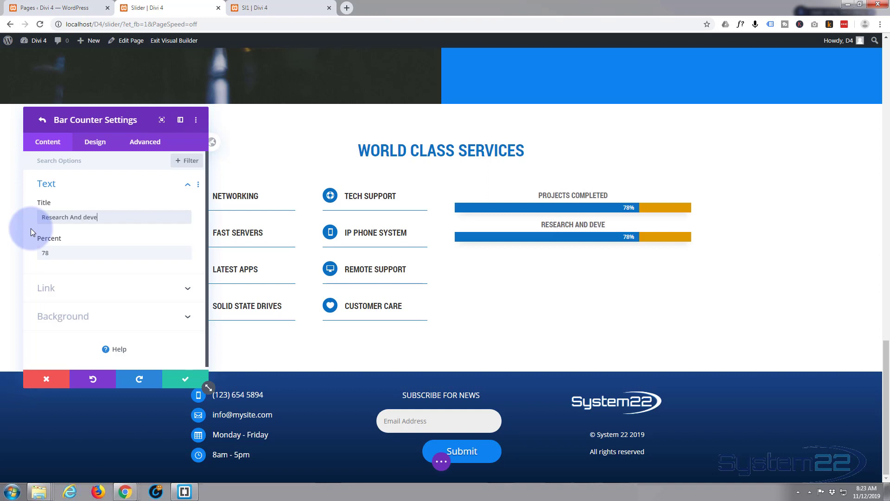
text(lopment)
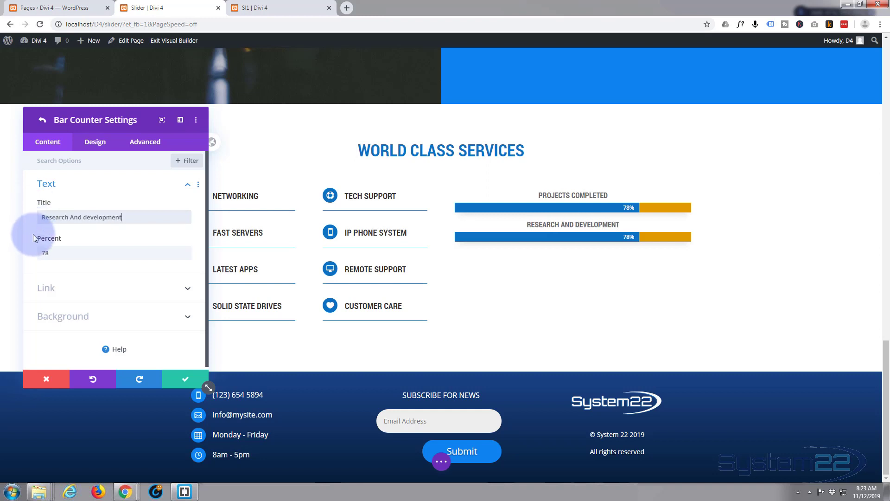
drag(64, 250, 38, 254)
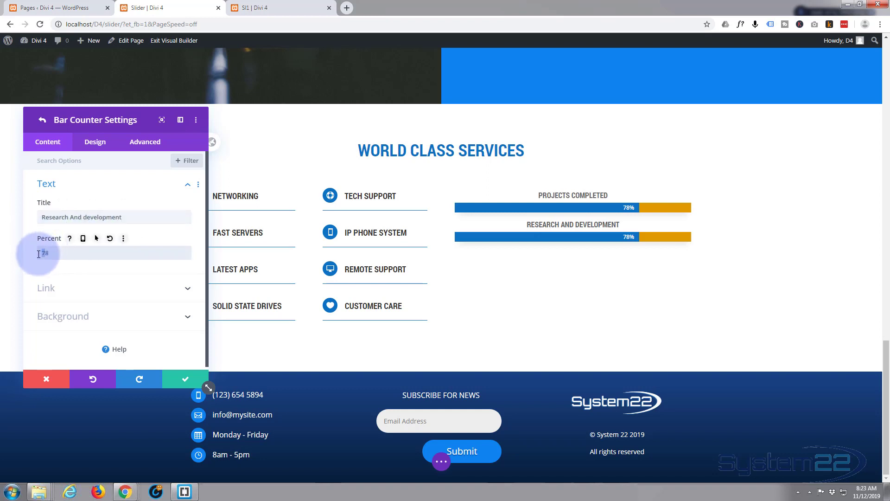
text(48)
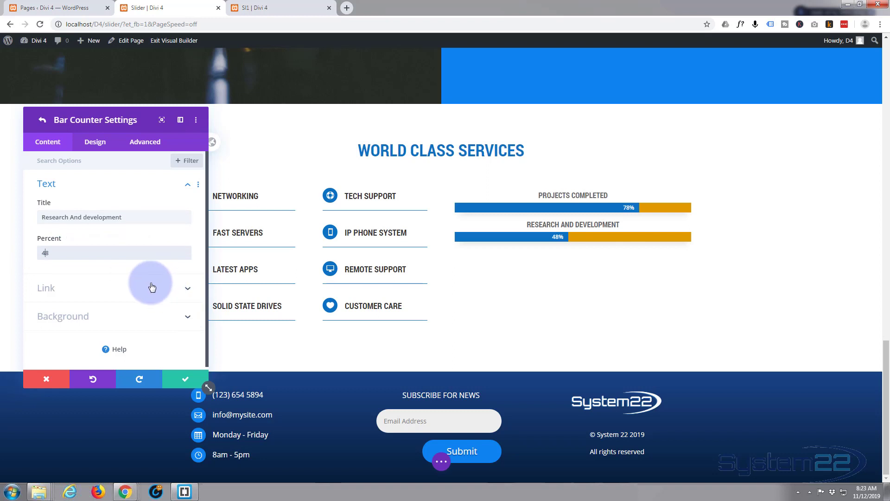
click(170, 381)
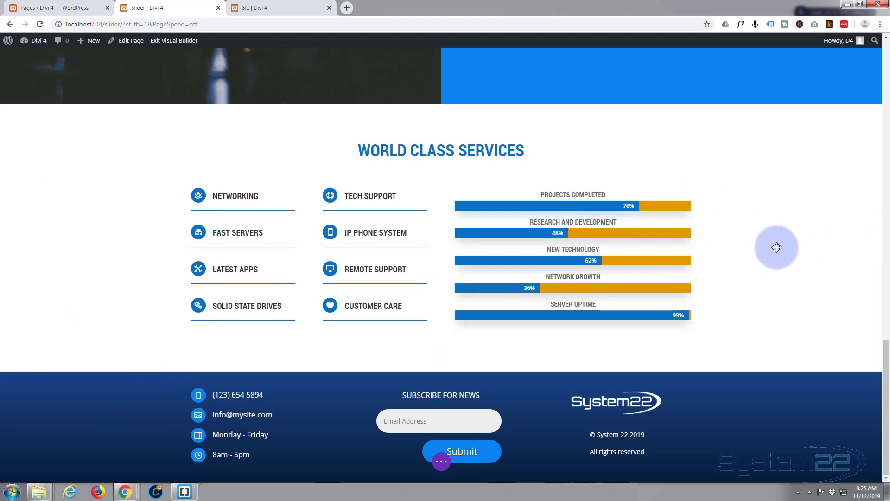
Step: Open the Bar Counters module settings and scroll its Design tab down to Transform and Animation
mouse_move(779, 245)
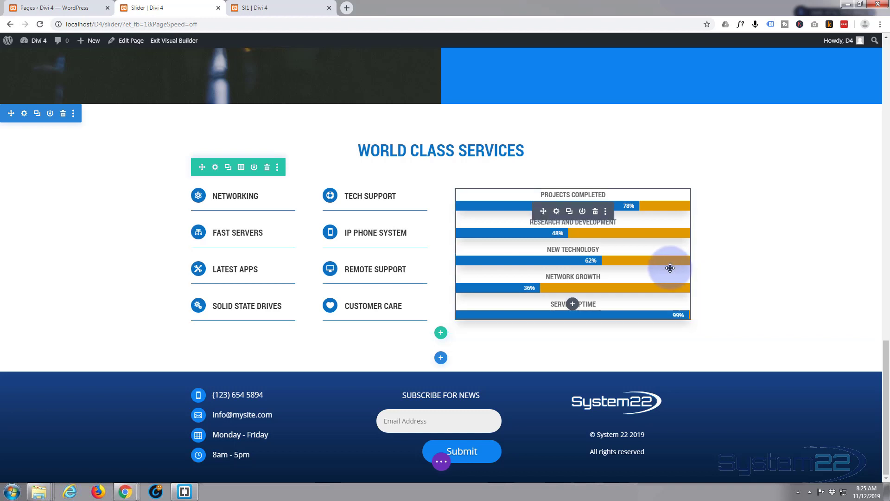
drag(670, 268, 594, 261)
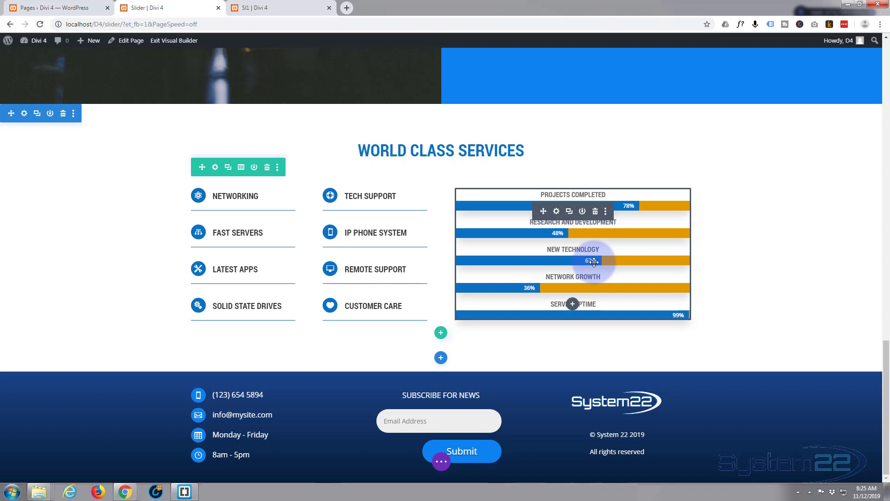
click(557, 212)
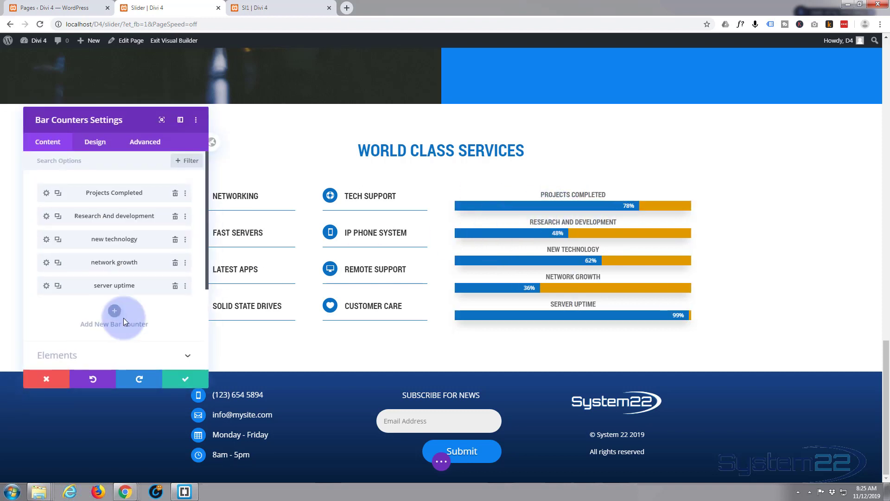
click(92, 143)
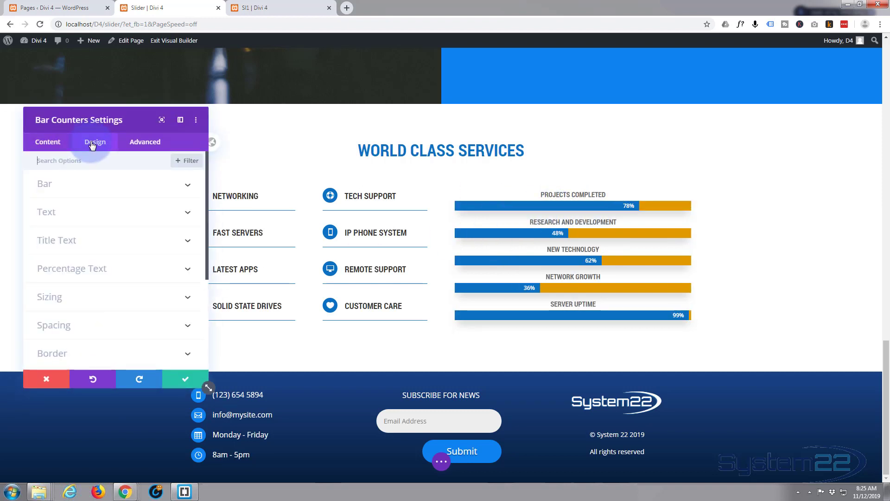
scroll(130, 255, down, 2)
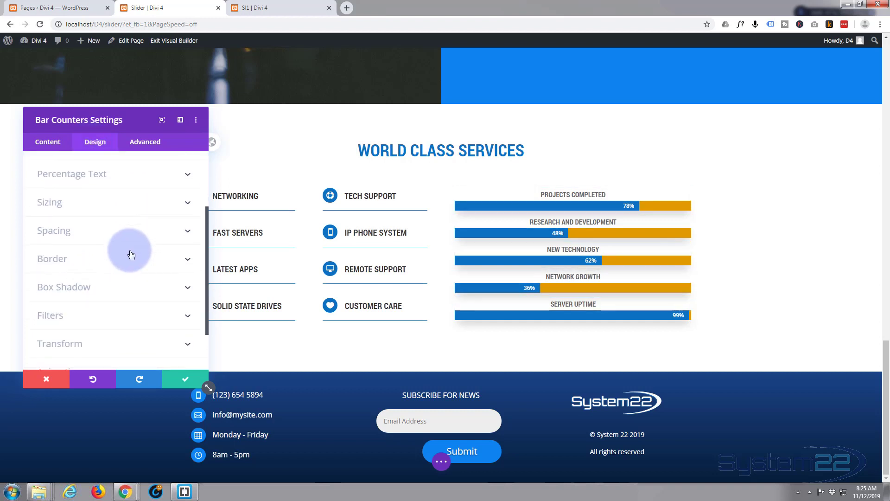
scroll(130, 254, down, 2)
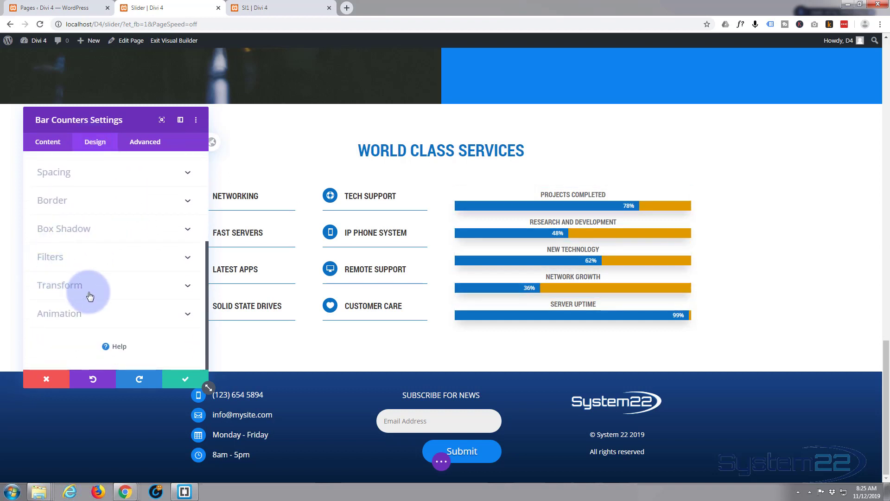
Step: Set the Transform hover scale of the bar counters to a linked 125%
click(116, 287)
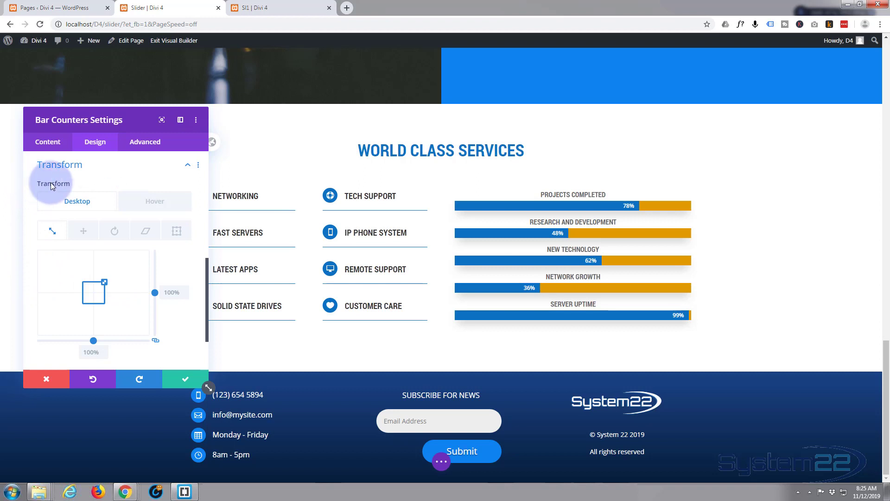
mouse_move(54, 183)
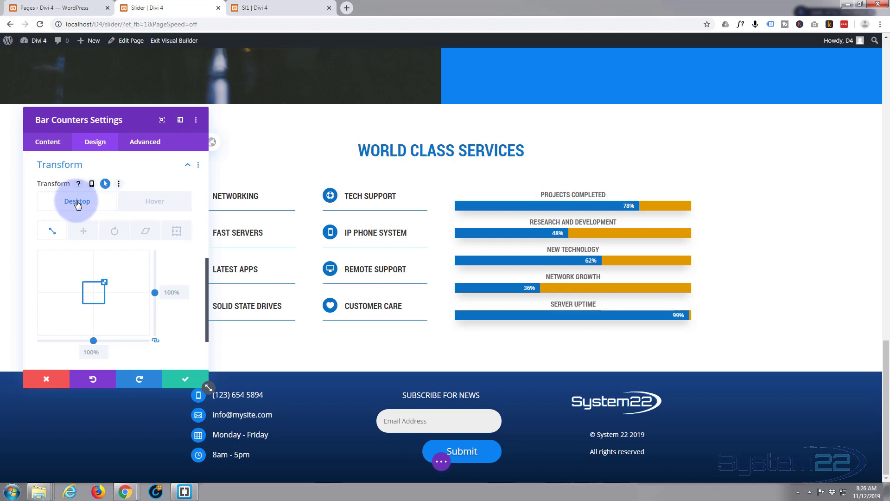
click(162, 202)
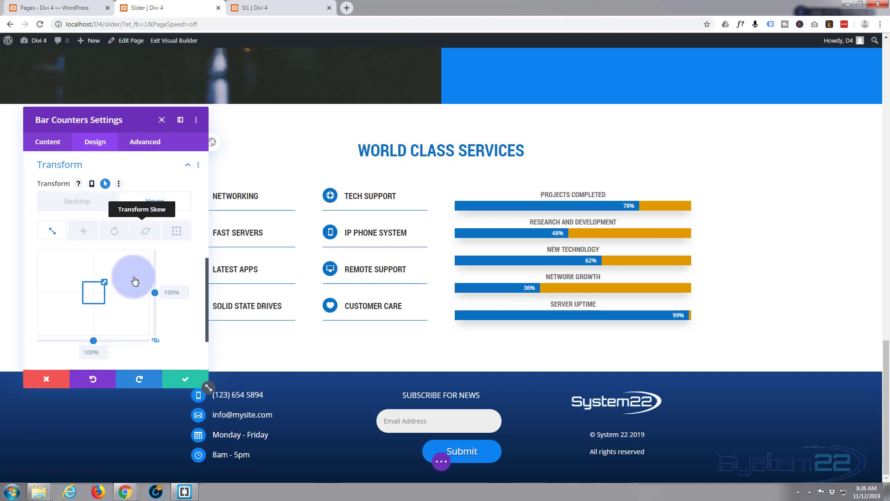
click(155, 341)
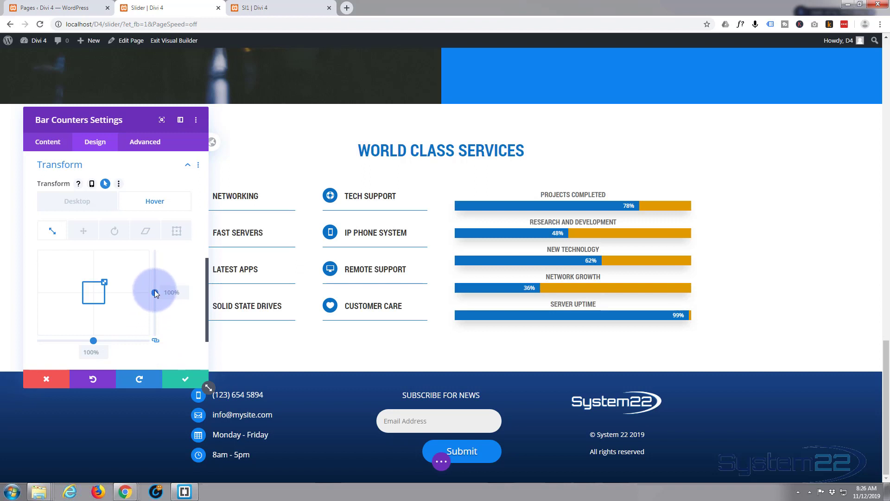
drag(155, 290, 155, 289)
click(170, 292)
click(184, 295)
click(184, 296)
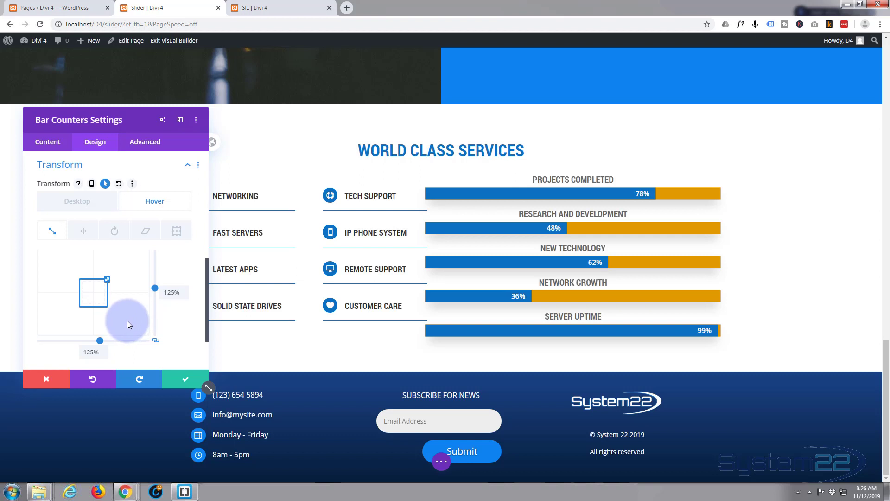
Step: Collapse the Transform section and expand the Animation settings
scroll(127, 320, down, 1)
scroll(127, 318, up, 1)
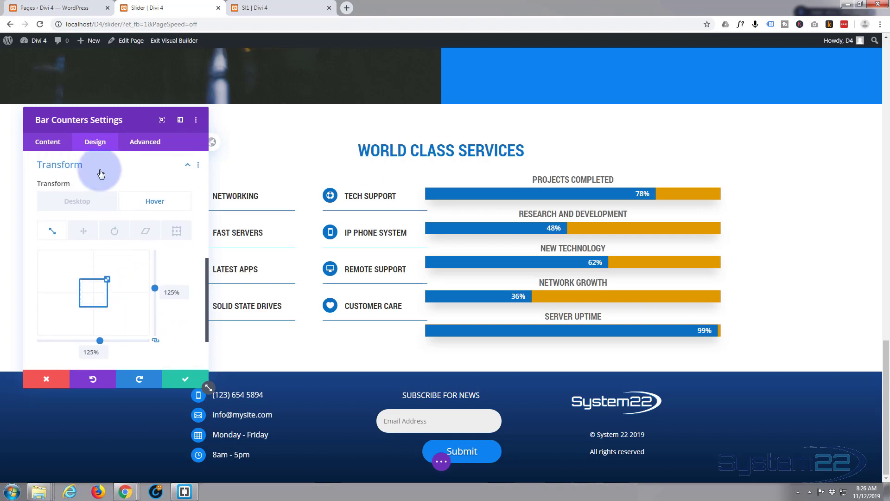
click(100, 173)
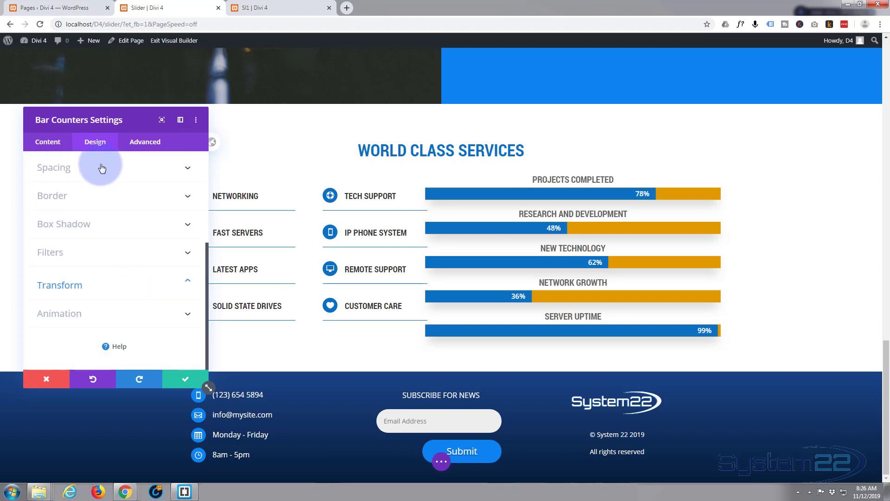
click(63, 315)
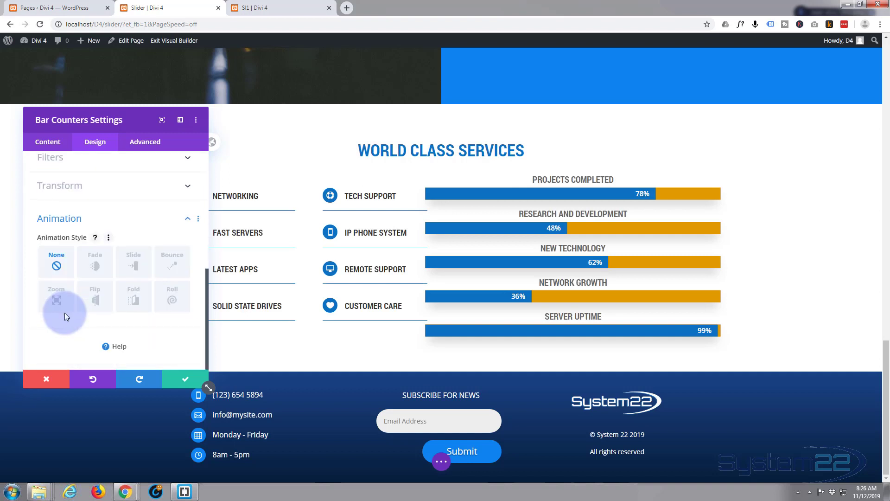
scroll(83, 292, up, 2)
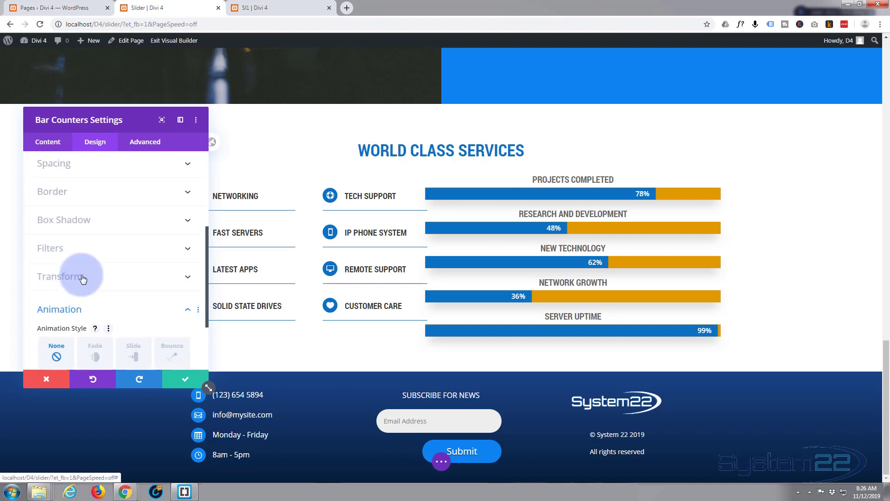
Step: Reopen Transform to confirm the normal, non-hover scale stays at 100%
click(100, 283)
click(74, 206)
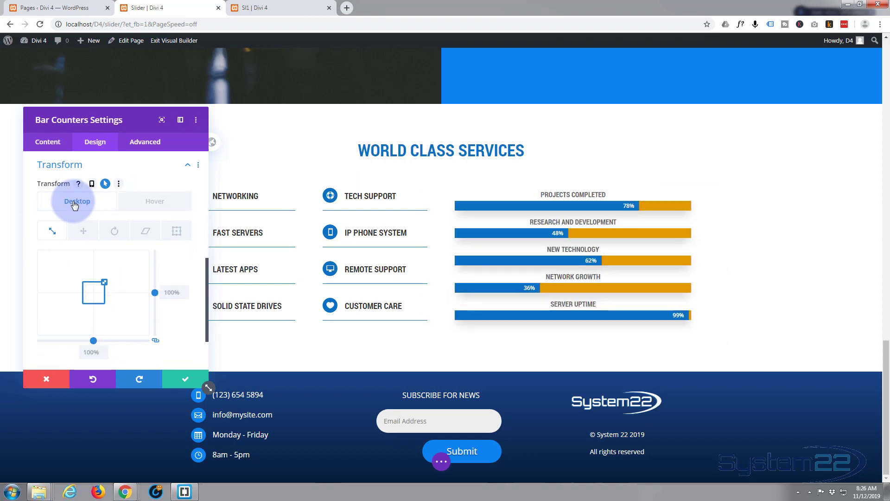
click(84, 281)
scroll(85, 281, down, 2)
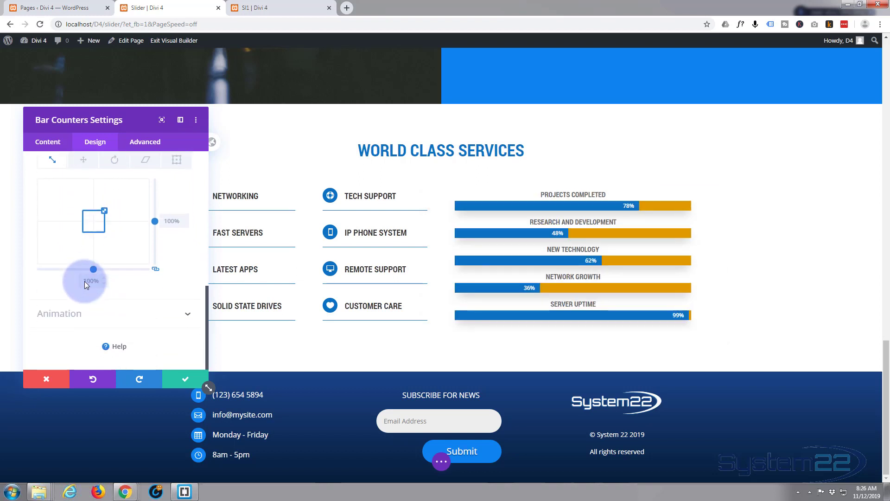
Step: Choose the Slide animation style with the direction kept at Left
click(113, 313)
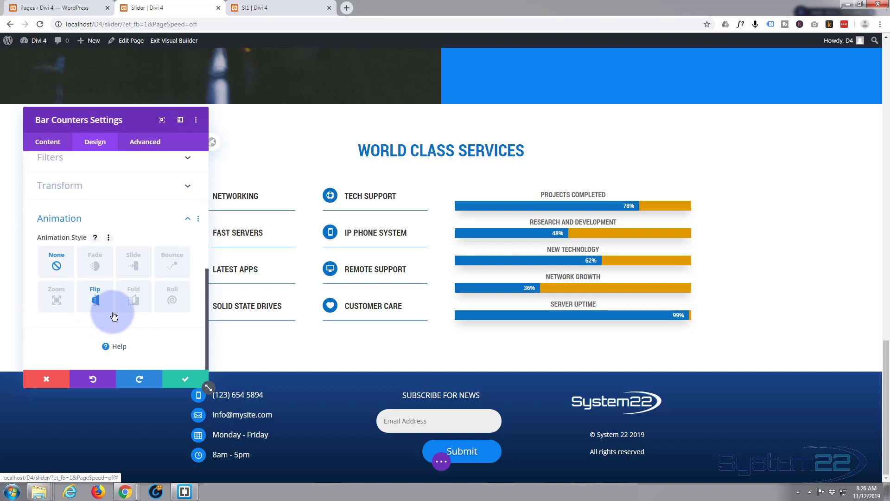
click(136, 269)
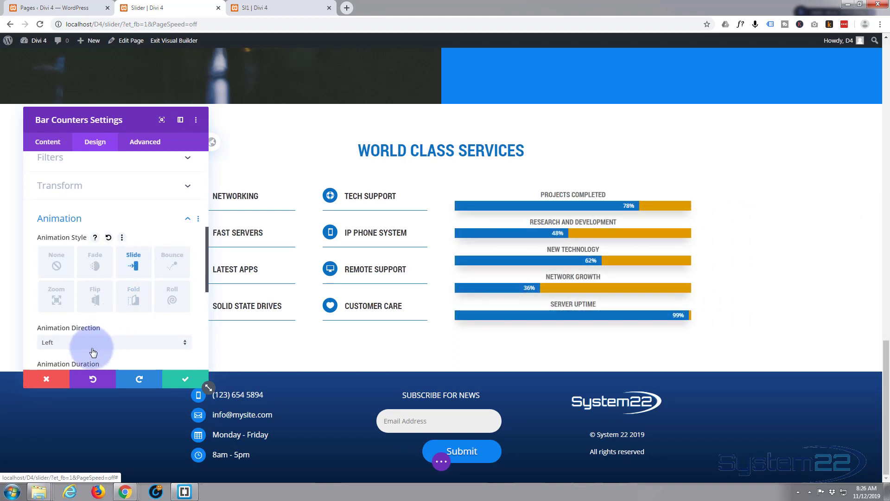
scroll(92, 301, down, 2)
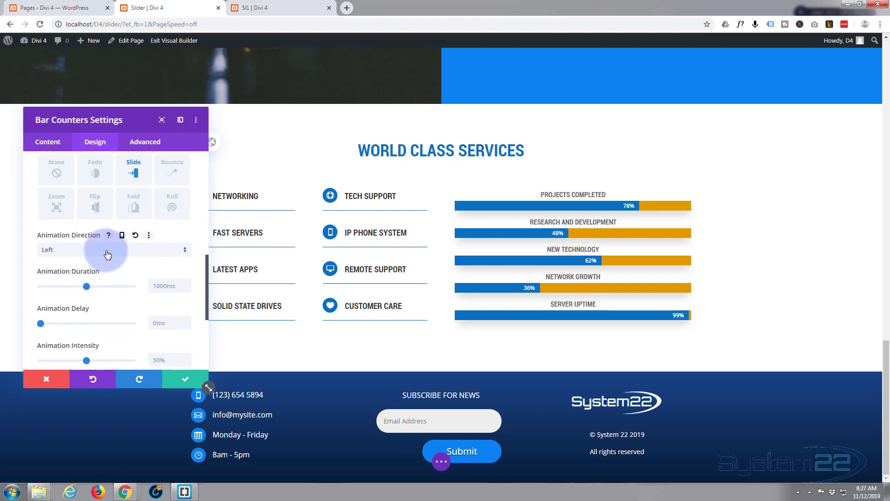
click(107, 250)
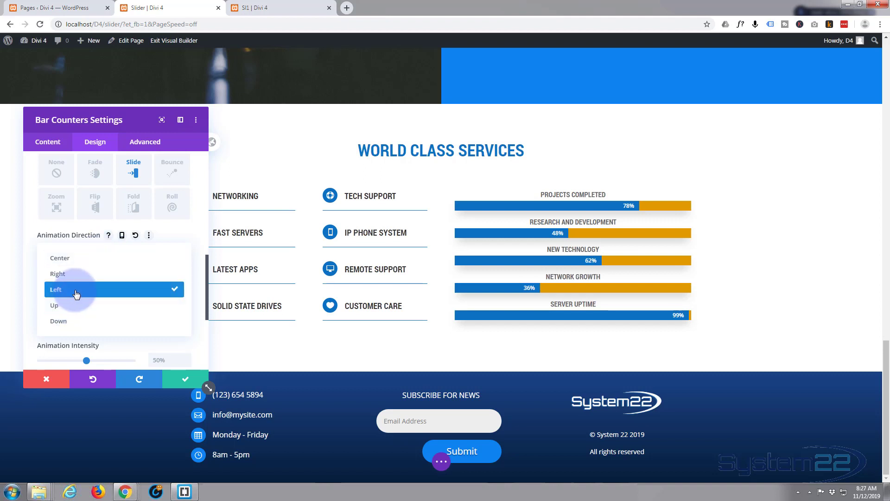
click(27, 288)
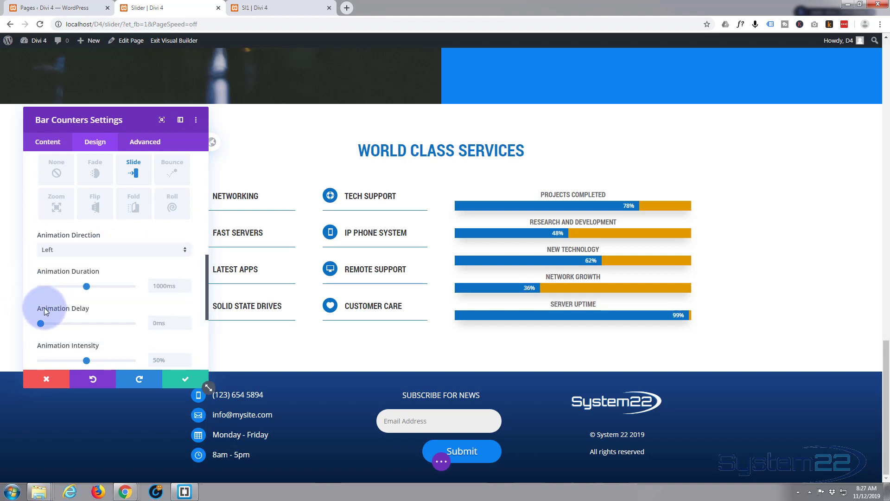
Step: Return the slide-in animation intensity to 50% after trying a stronger value
scroll(44, 301, down, 2)
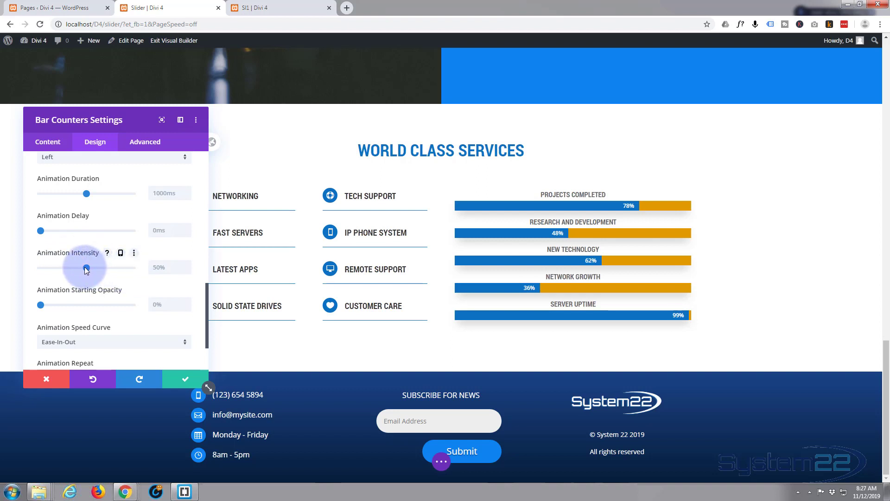
mouse_move(104, 266)
mouse_down()
mouse_move(132, 268)
mouse_move(89, 269)
mouse_up()
click(181, 271)
click(184, 270)
click(183, 270)
click(184, 270)
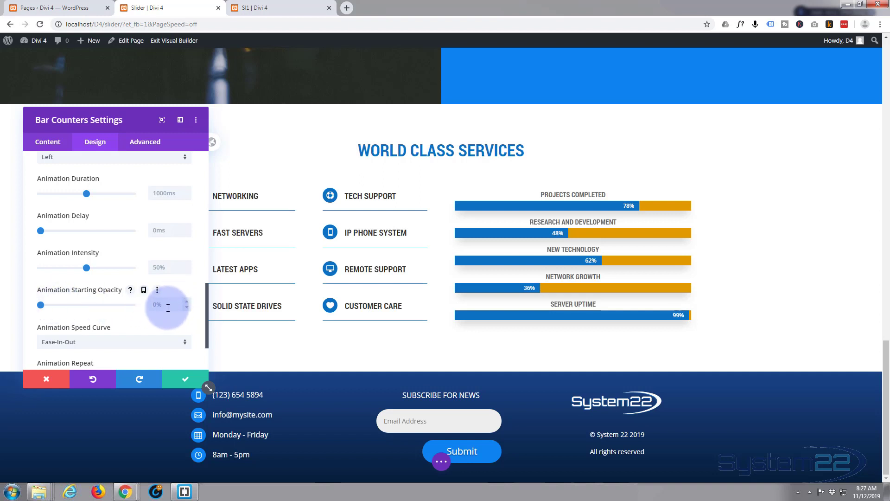
Step: Set Animation Repeat to Once and save the Bar Counters settings
scroll(140, 308, down, 1)
scroll(140, 306, down, 1)
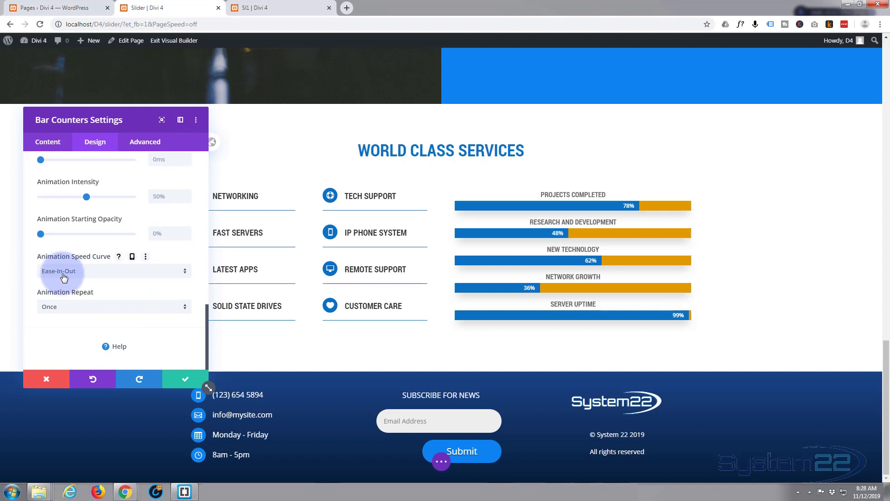
click(185, 308)
click(93, 330)
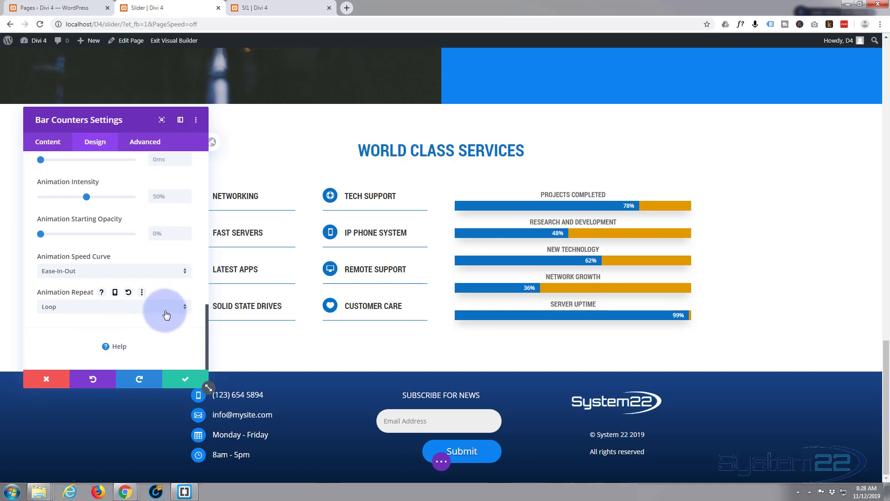
click(184, 309)
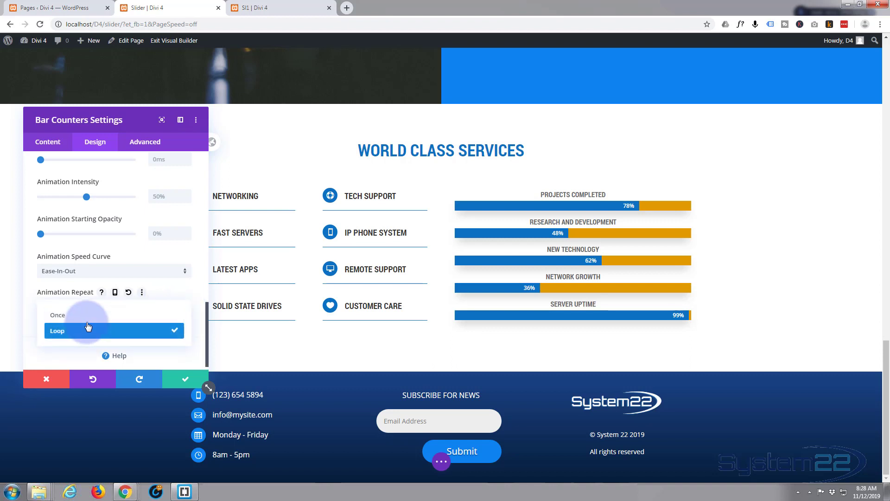
click(83, 318)
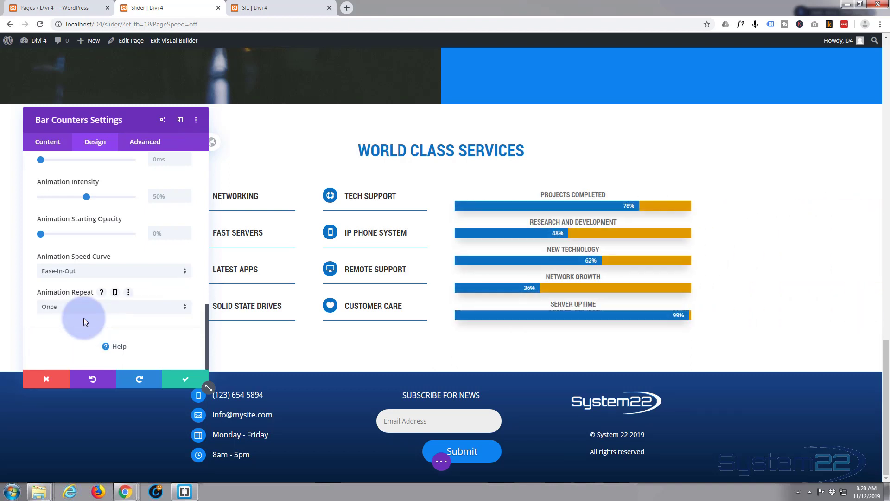
click(183, 380)
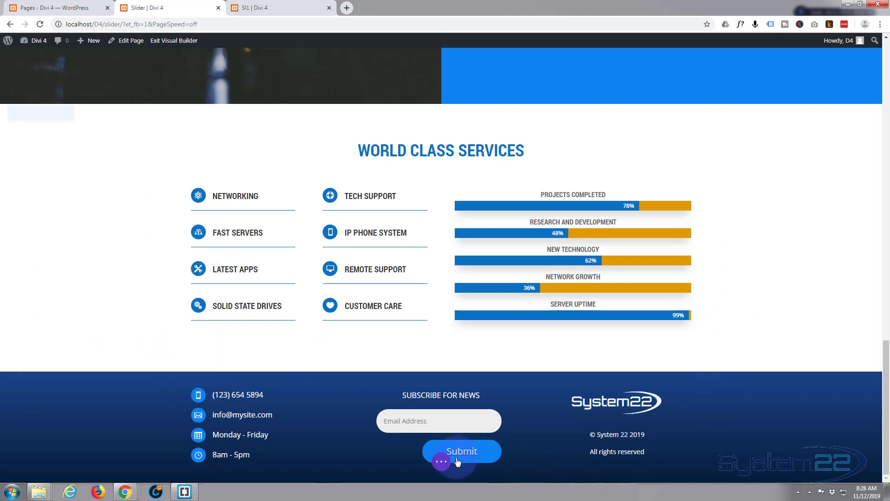
Step: Exit the Visual Builder and reload the live Slider page to replay the bar counters' animation
click(441, 463)
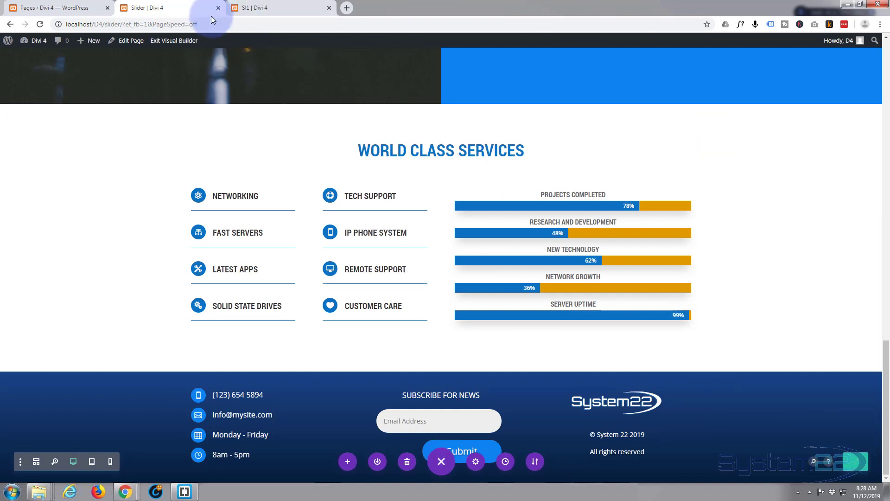
click(176, 42)
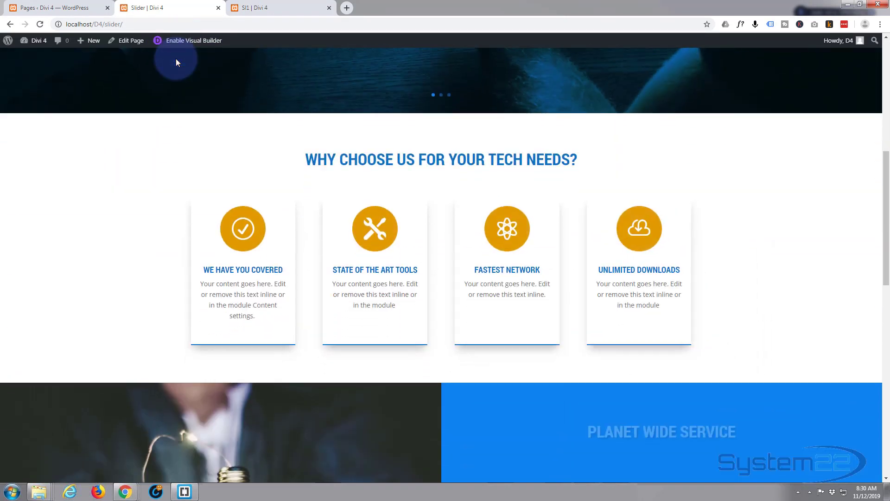
scroll(176, 59, down, 10)
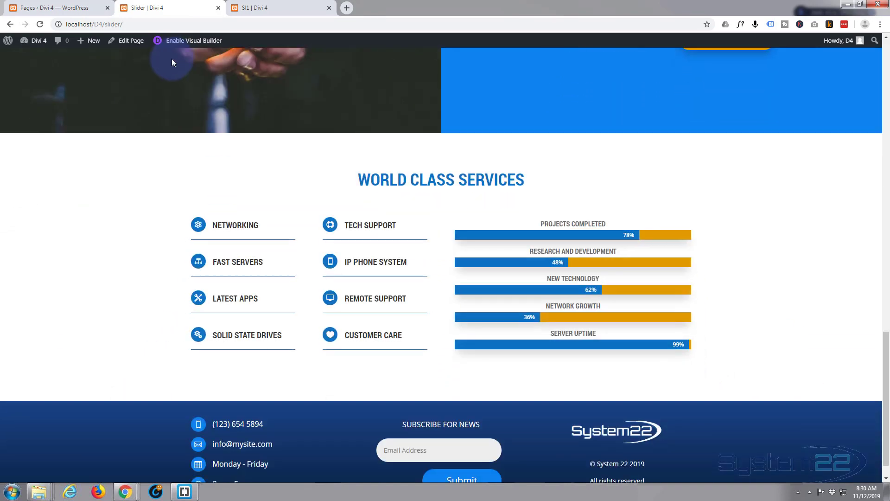
scroll(170, 56, down, 1)
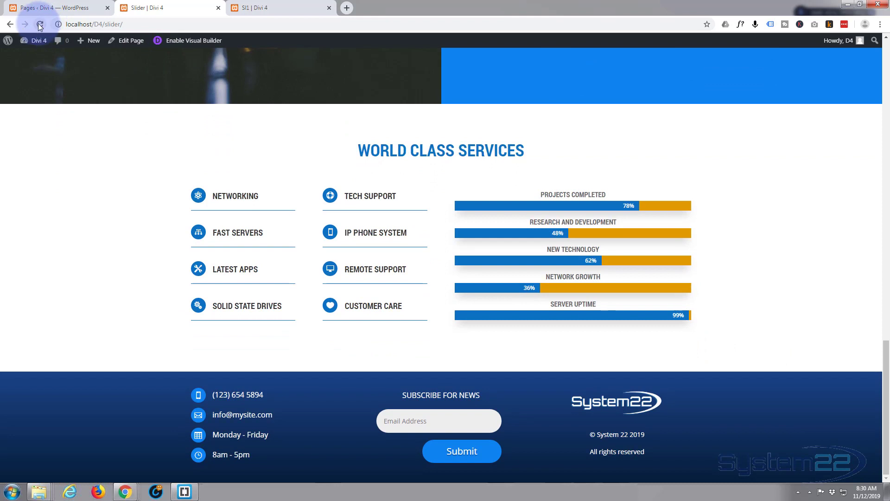
click(40, 24)
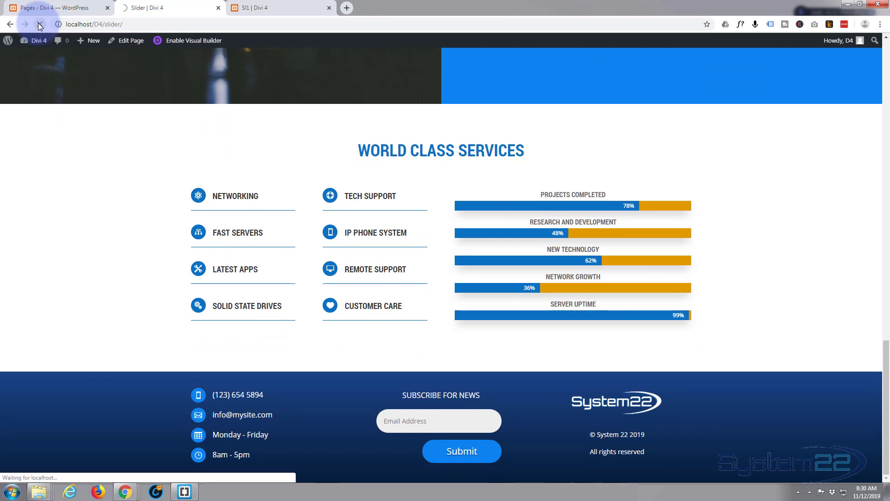